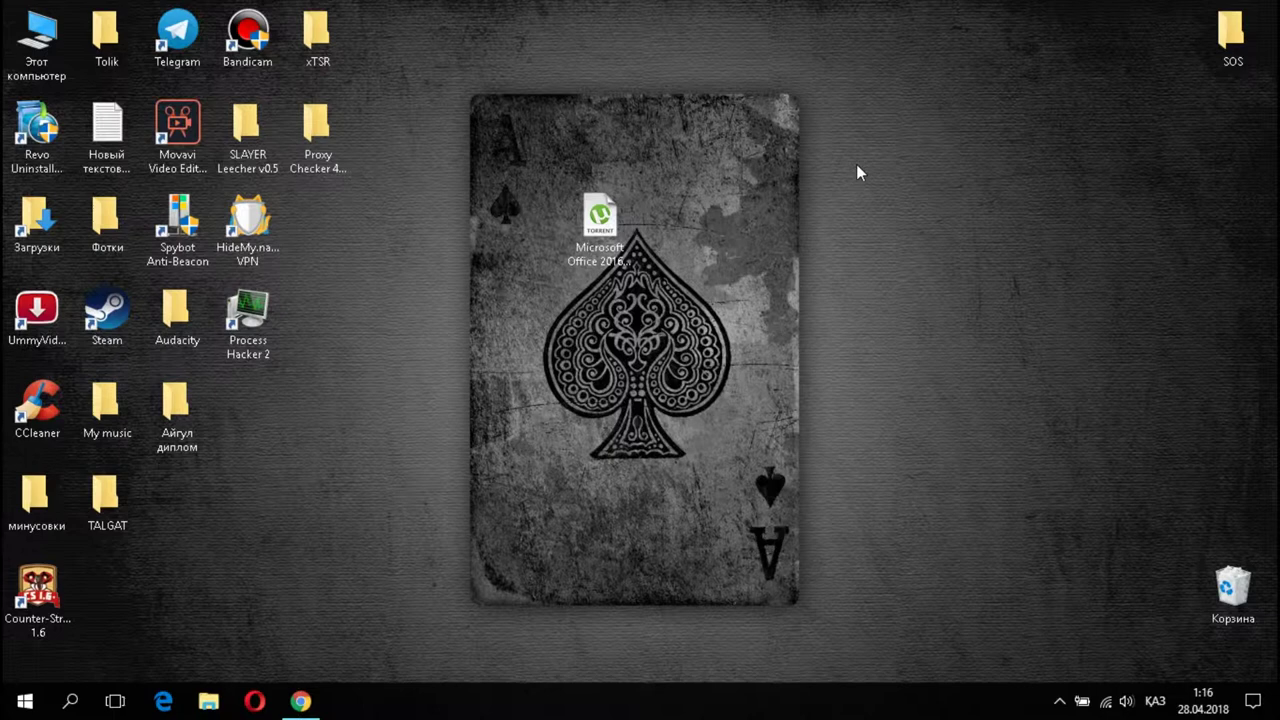
Refresh the desktop, then open the Microsoft Office 2016 .torrent file in uTorrent.
right_click(856, 164)
click(900, 218)
click(589, 229)
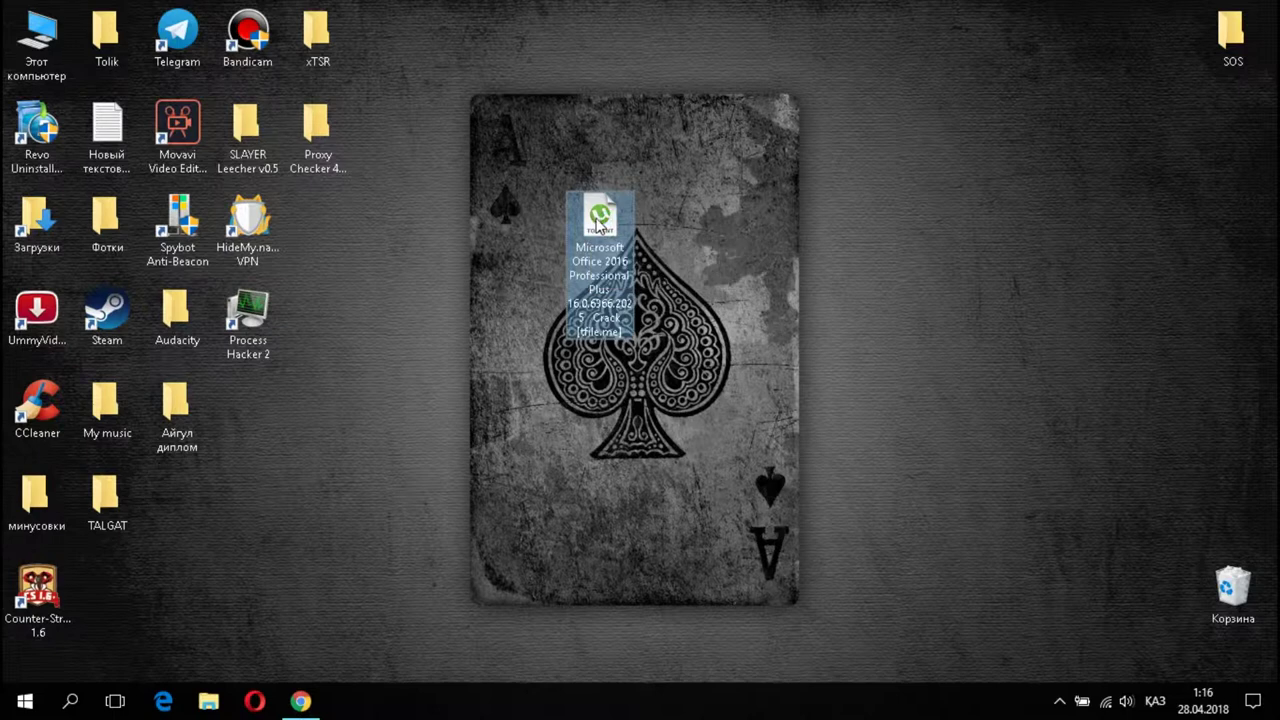
double_click(598, 222)
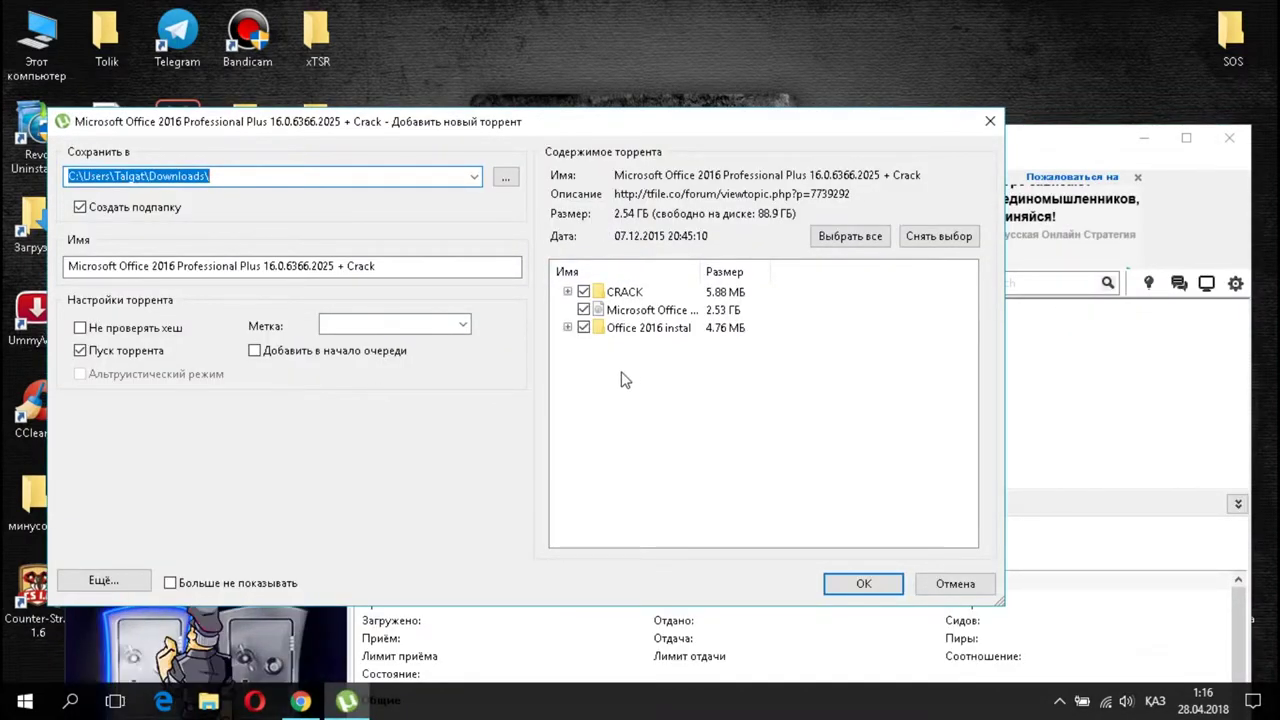
Add the torrent with Office 2016 instal, CRACK and the disk image all selected.
drag(622, 374, 620, 285)
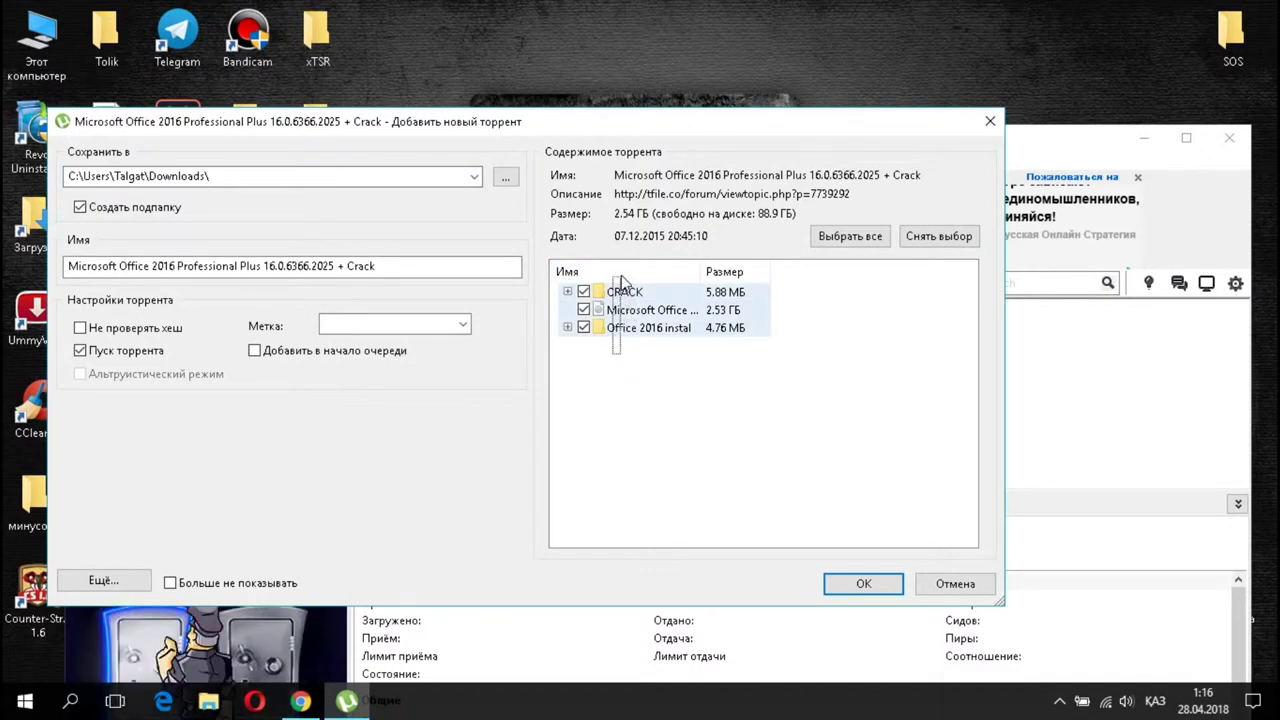
click(625, 355)
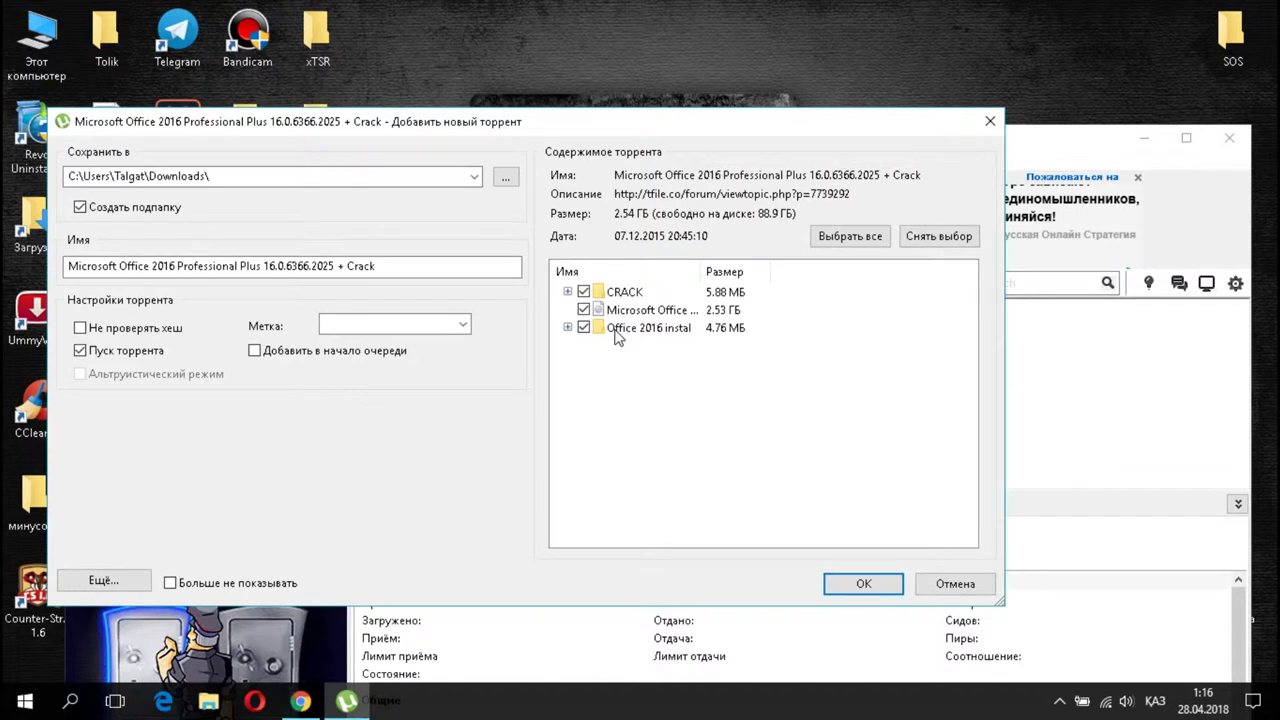
click(617, 330)
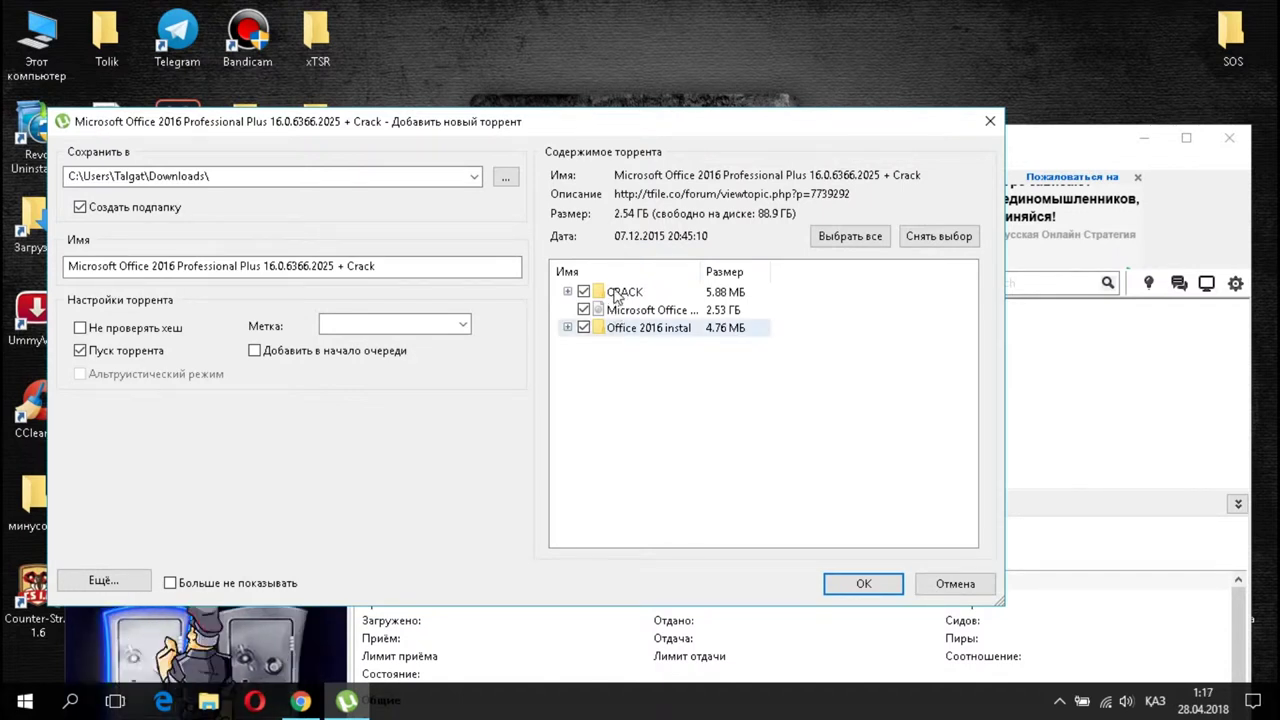
click(617, 293)
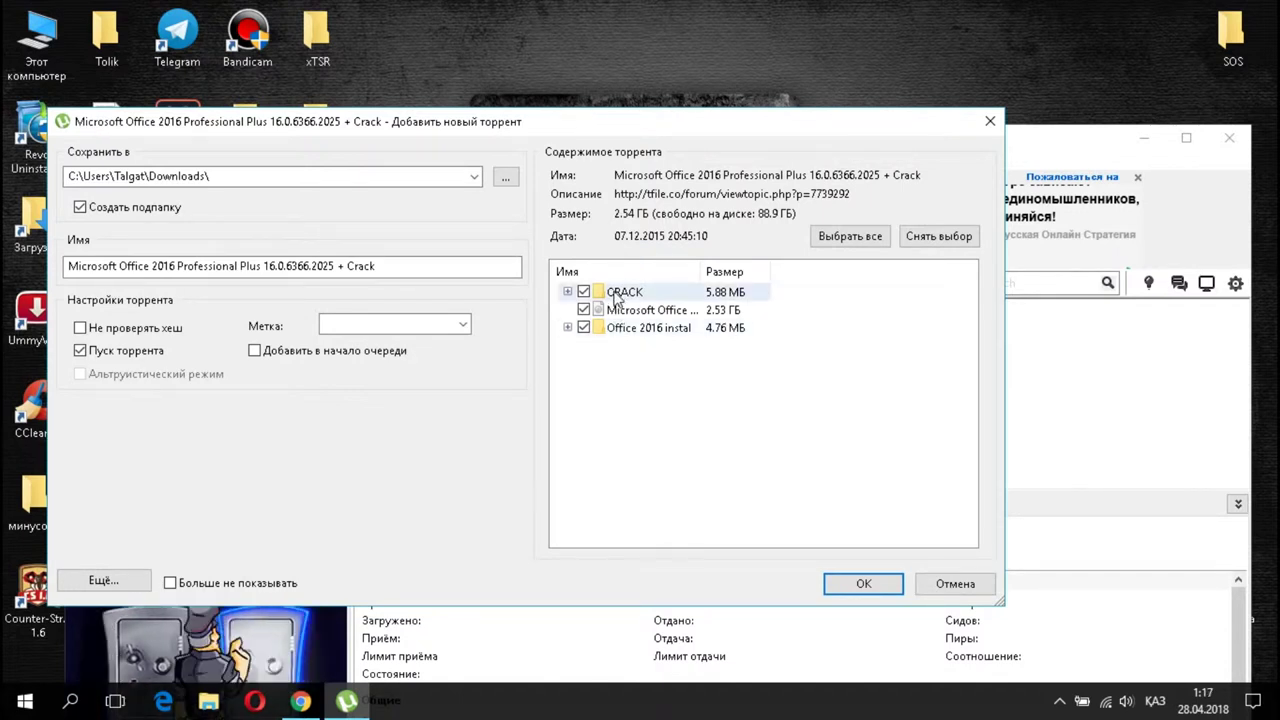
click(652, 312)
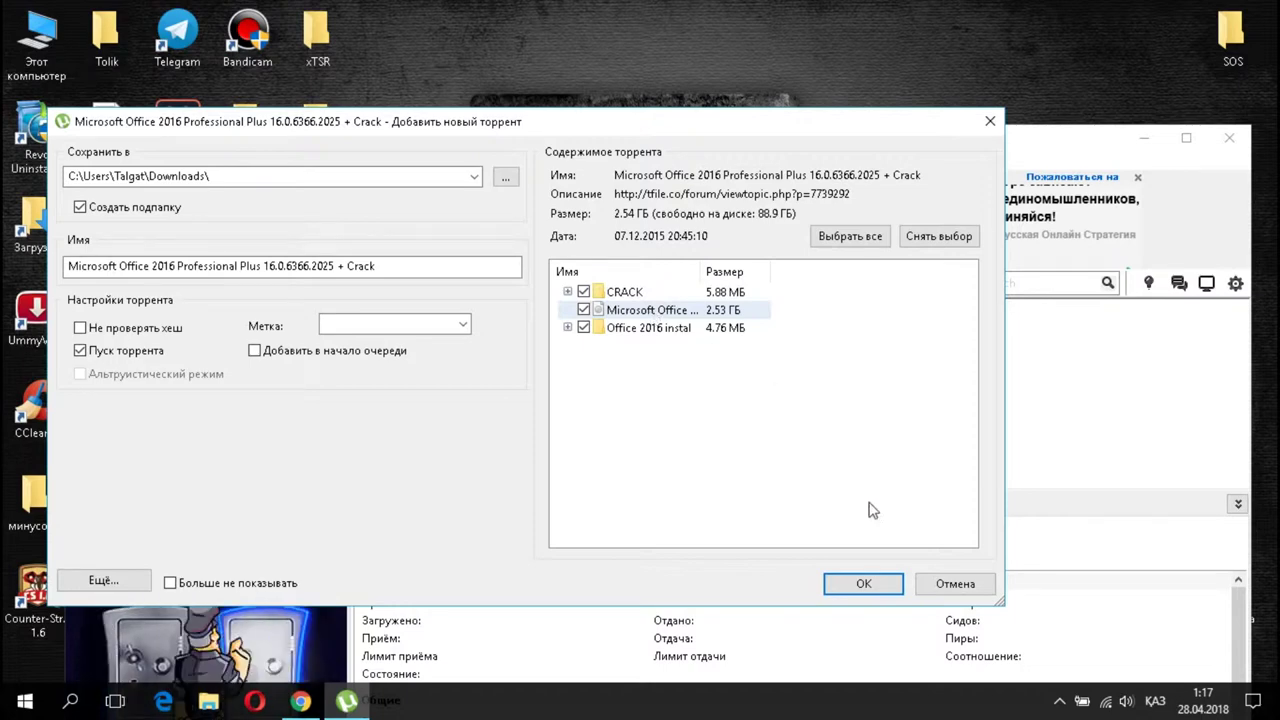
click(864, 584)
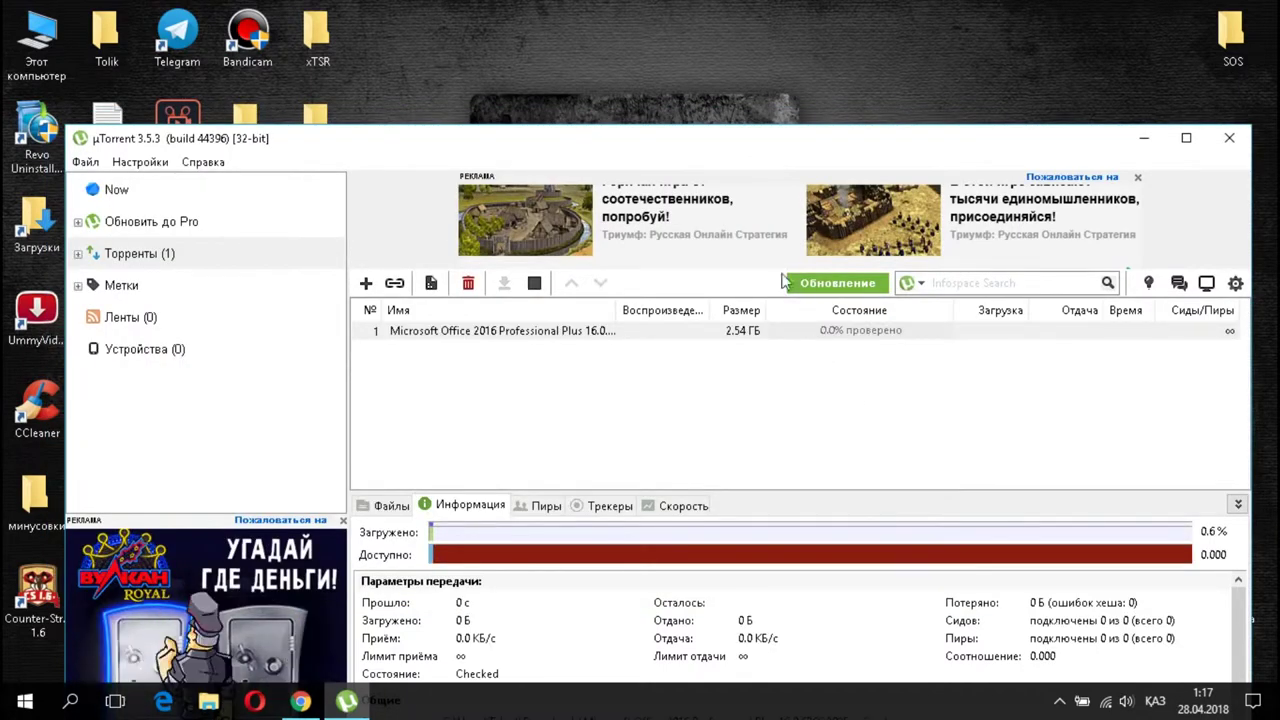
Stop the Office 2016 torrent with Стоп and close the uTorrent window.
drag(708, 142, 634, 106)
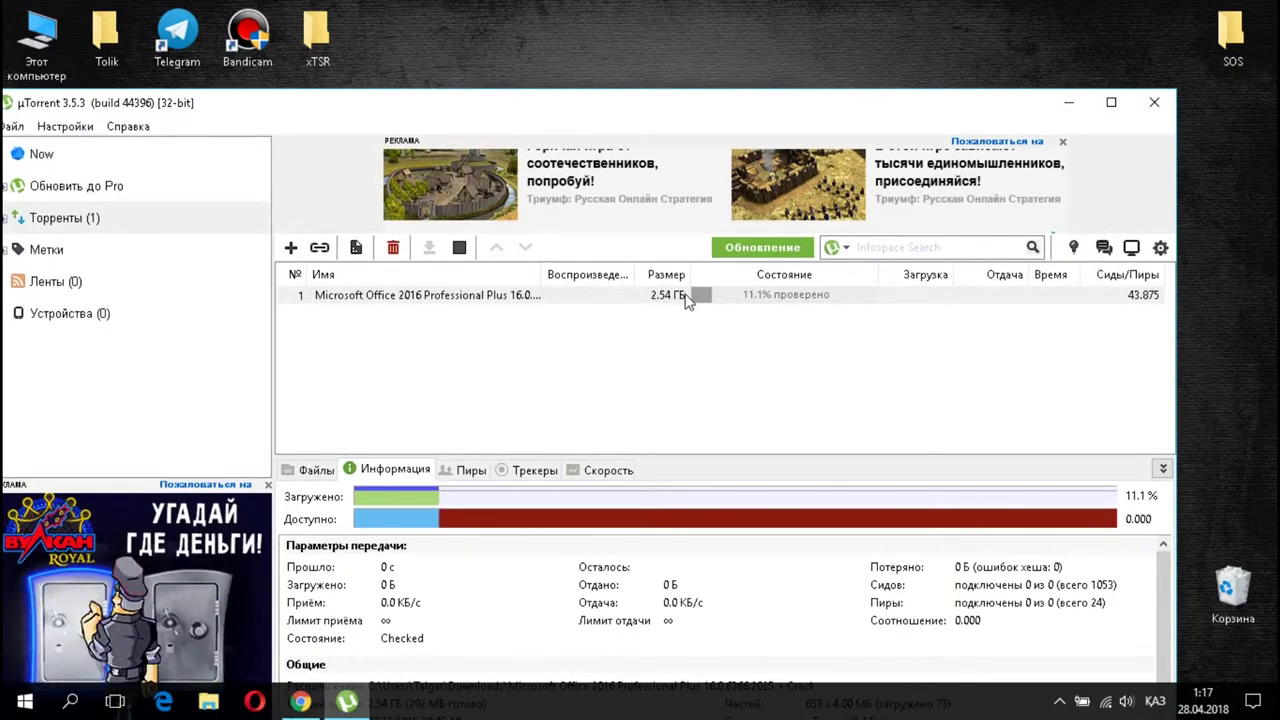
right_click(658, 30)
click(700, 86)
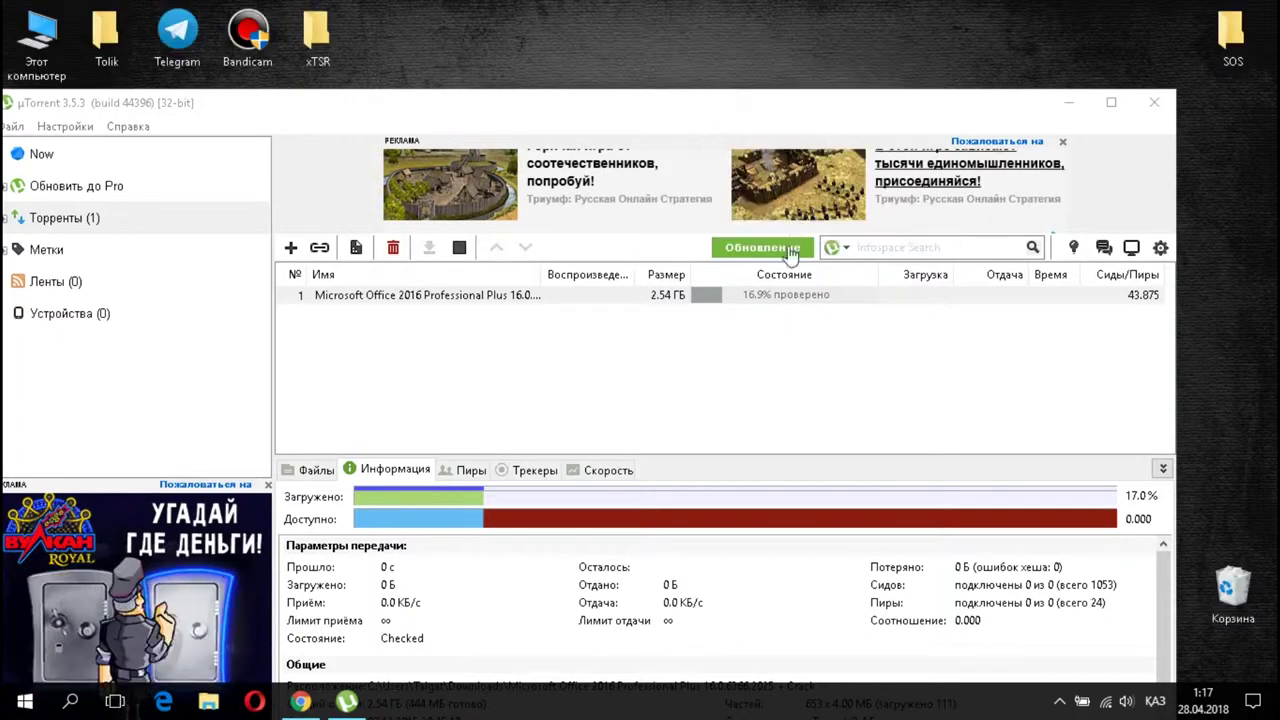
right_click(777, 302)
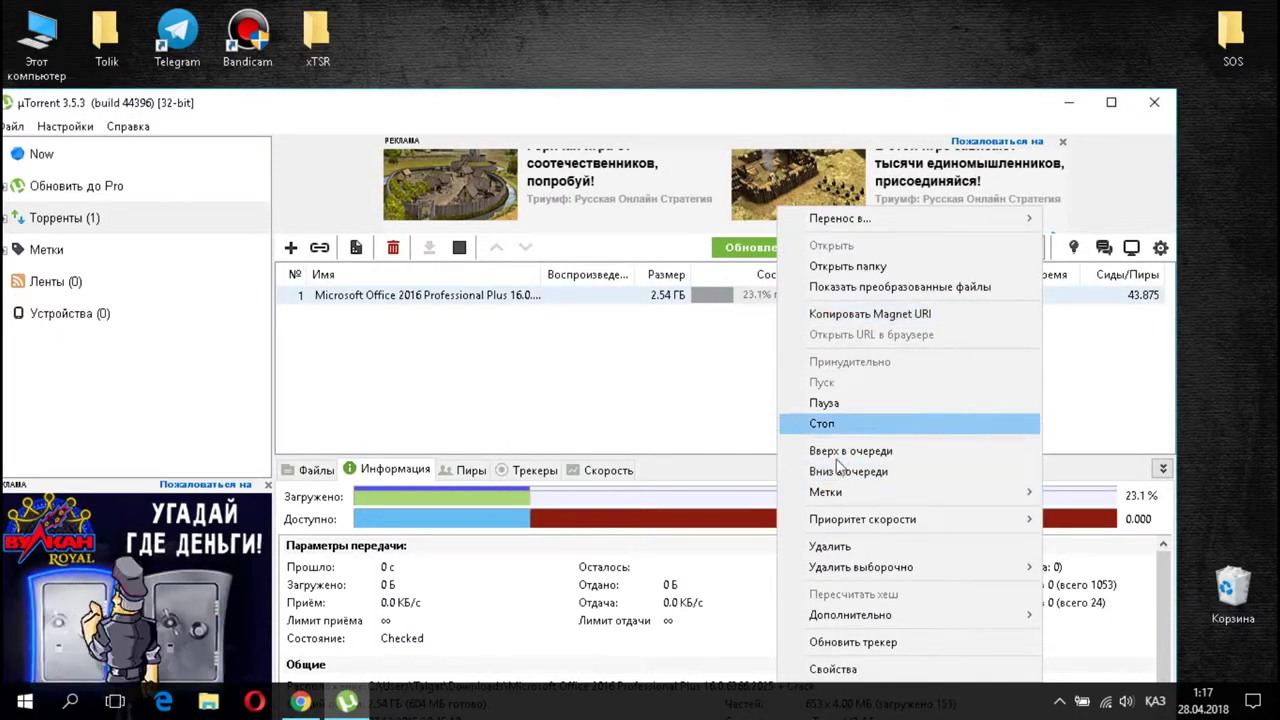
click(824, 424)
click(1154, 102)
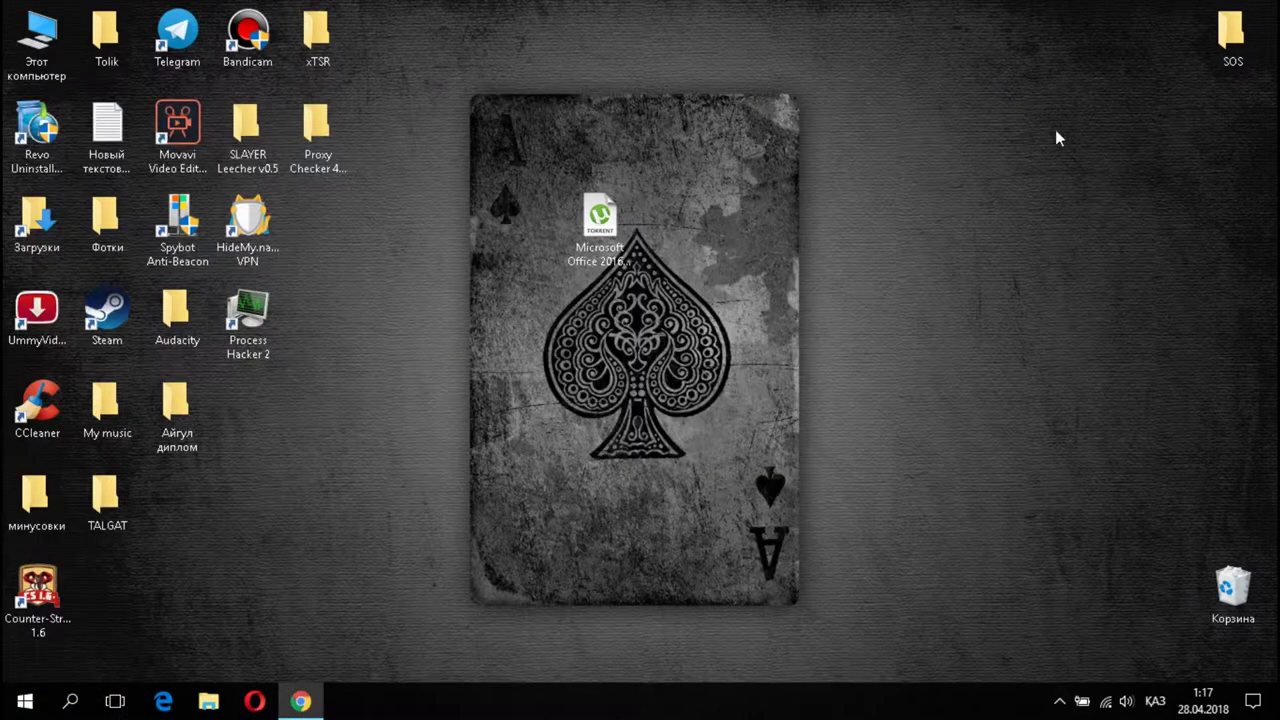
Browse Загрузки > Microsoft Office 2016 > Office 2016 instal and launch the O16Setup installer.
double_click(39, 232)
click(490, 316)
double_click(490, 318)
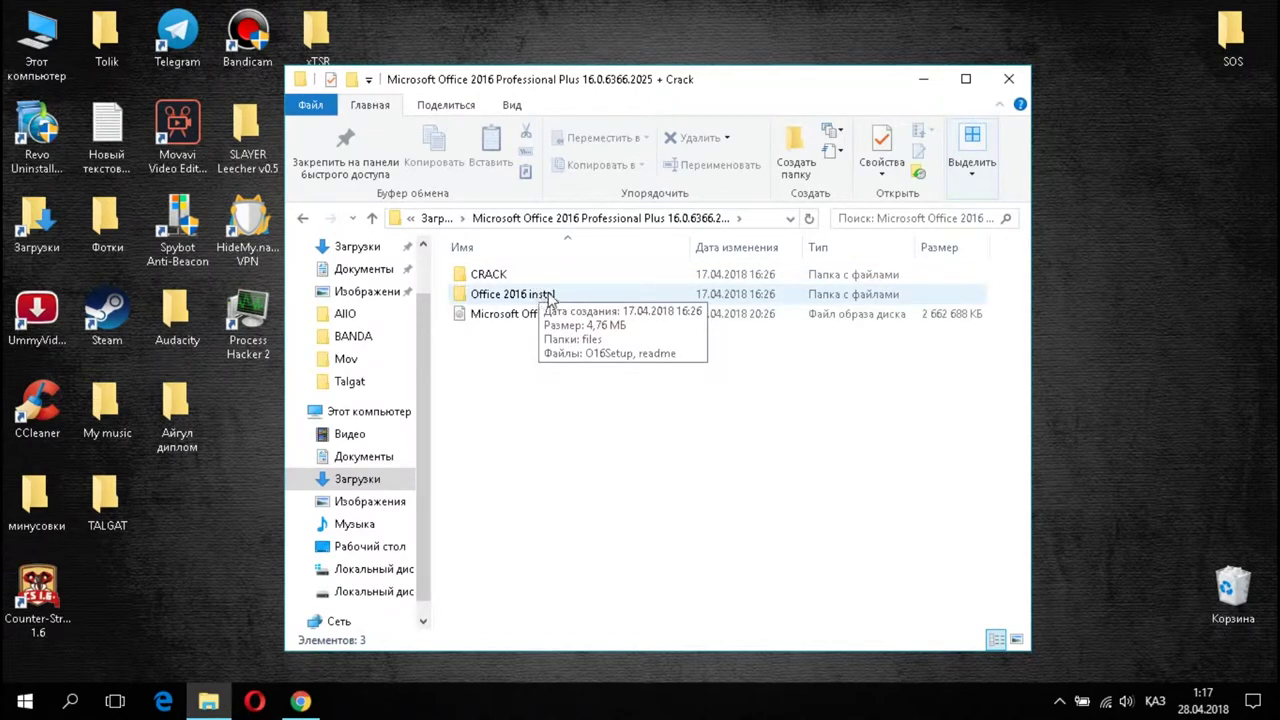
double_click(540, 297)
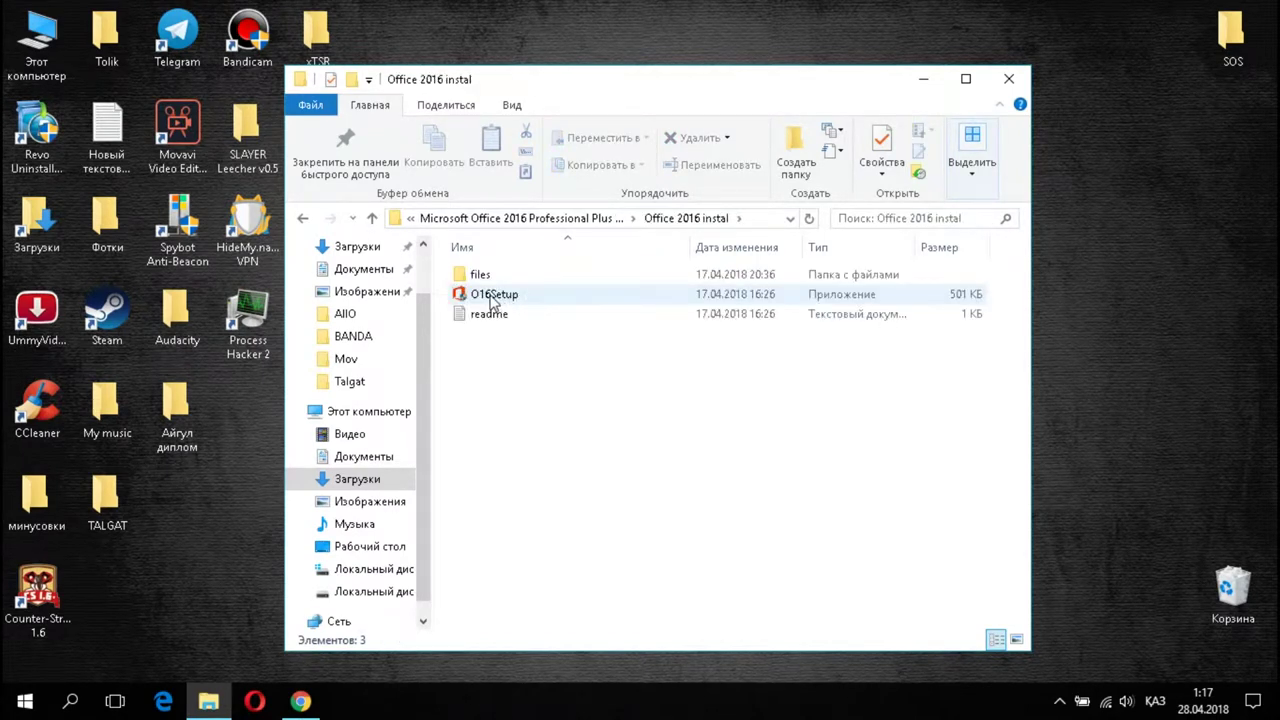
double_click(520, 298)
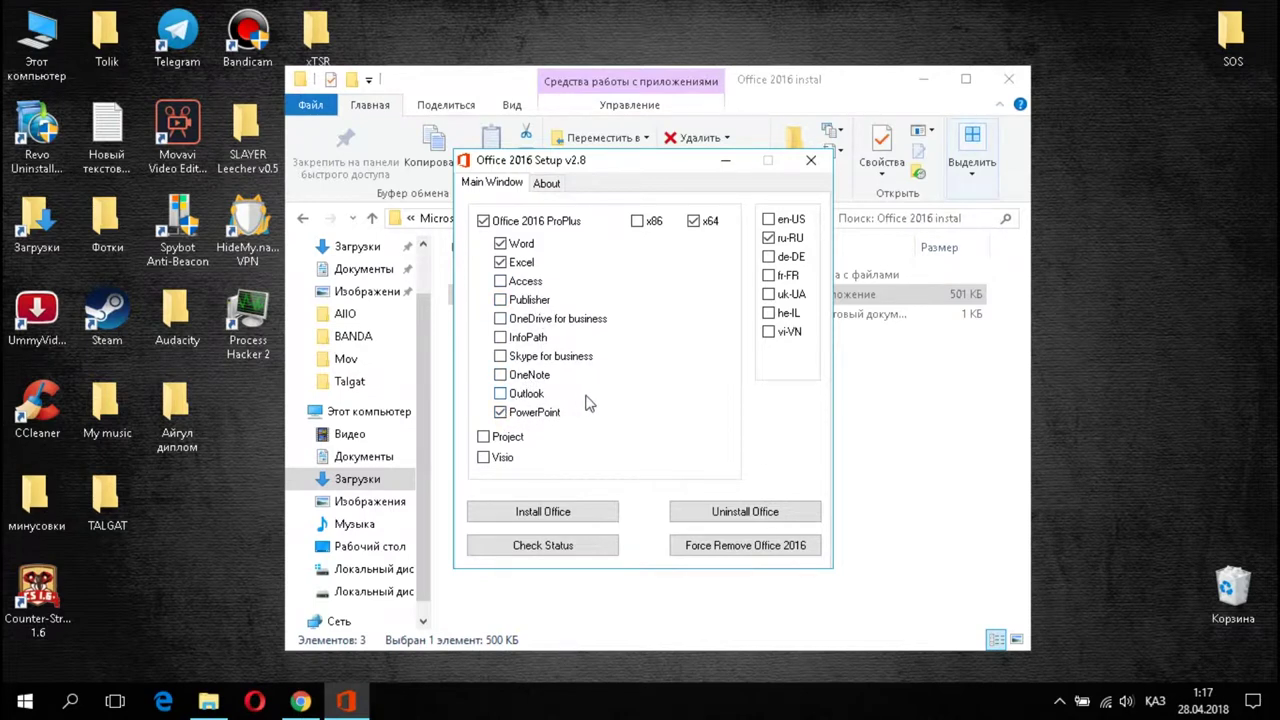
Start installing Office with Word, Excel, PowerPoint, x64 and ru-RU, refreshing the desktop meanwhile.
click(543, 512)
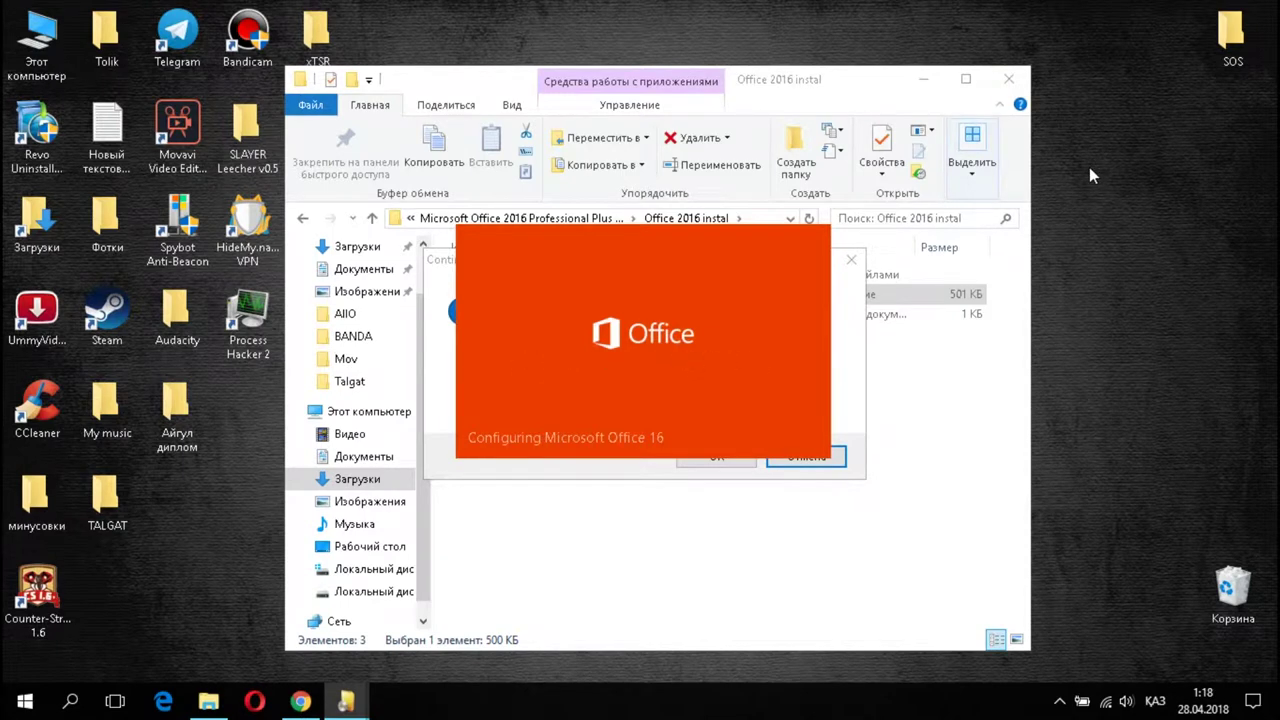
right_click(1102, 141)
click(1125, 198)
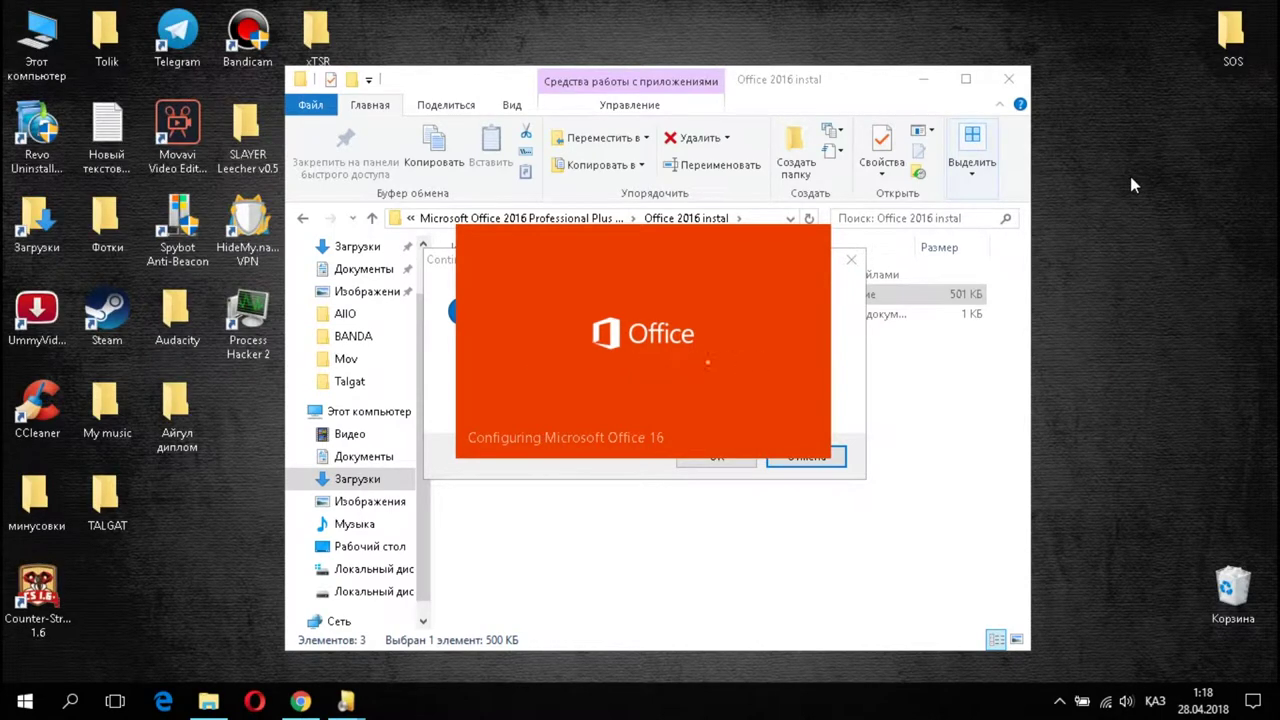
right_click(1127, 130)
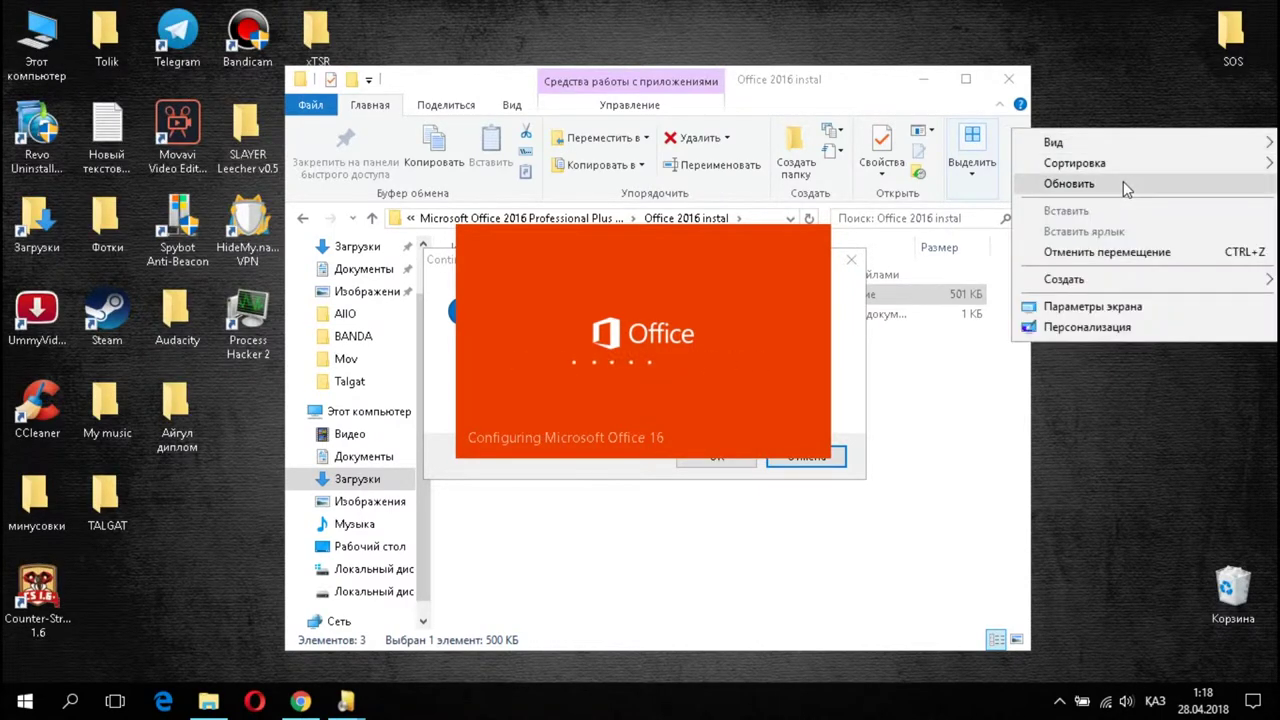
click(1123, 183)
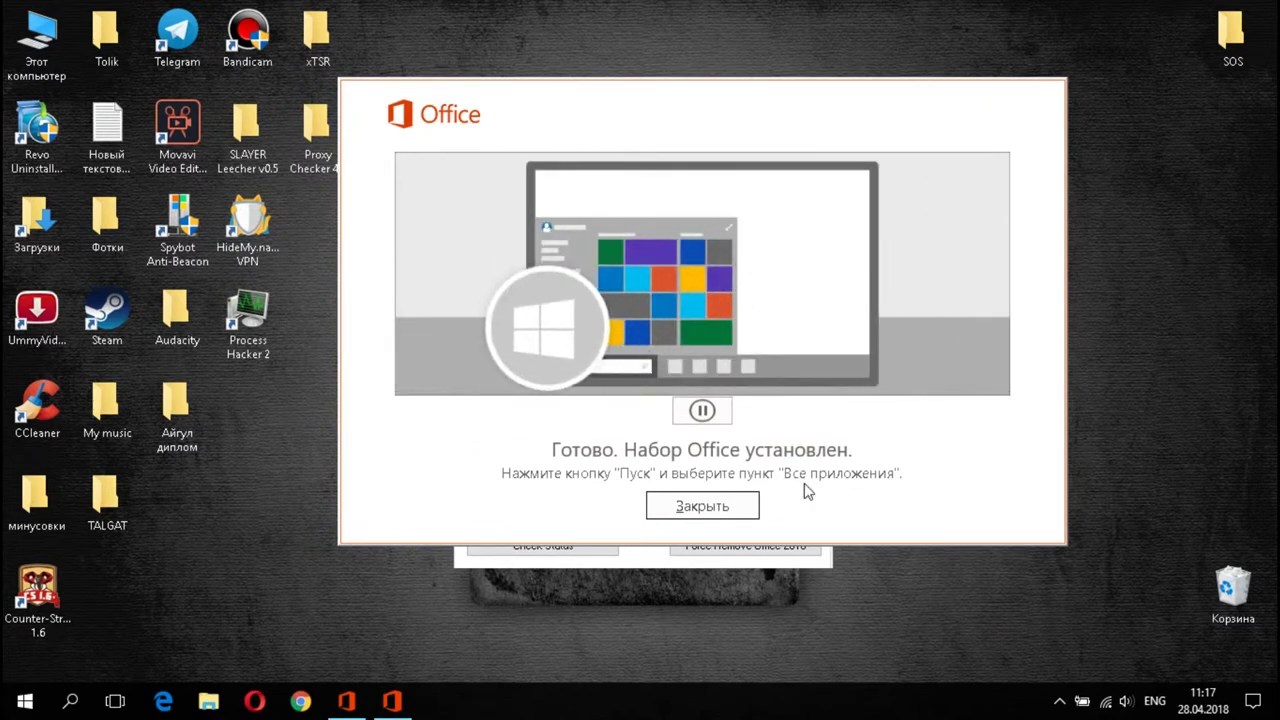
Dismiss the installation-complete notice, check the desktop's Create menu, and close Office 2016 Setup.
click(708, 507)
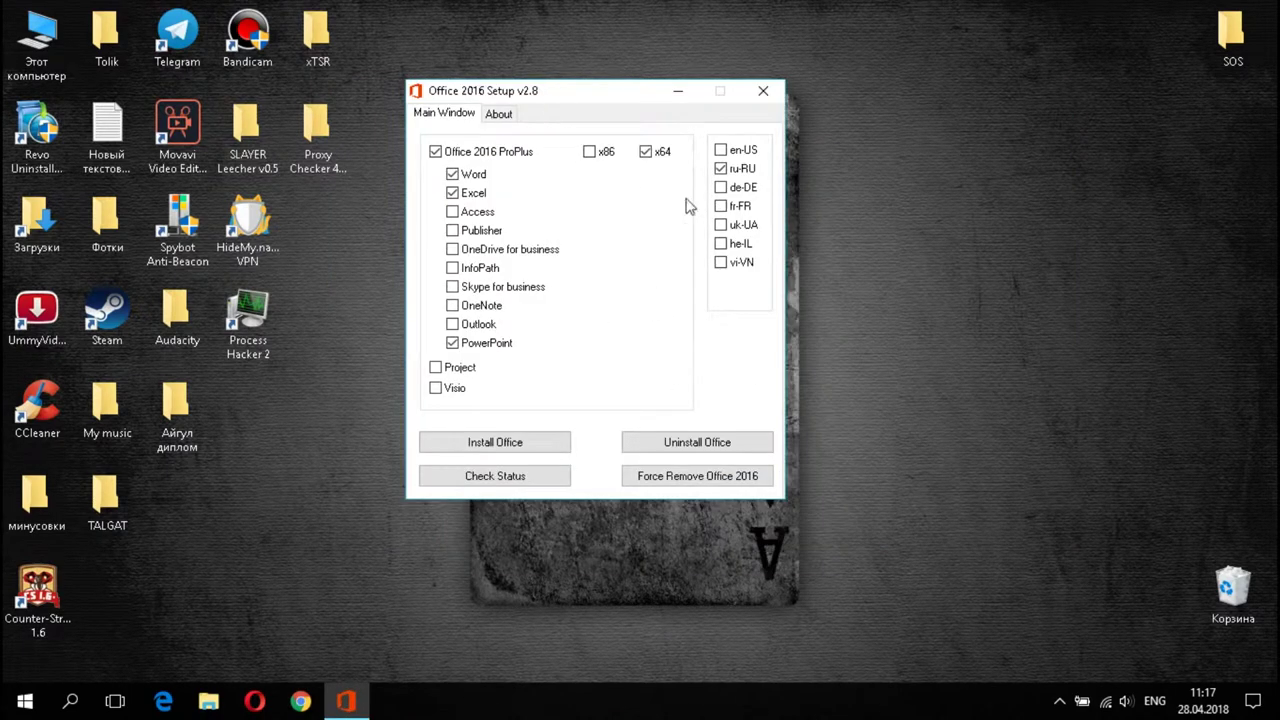
right_click(951, 173)
mouse_move(1003, 300)
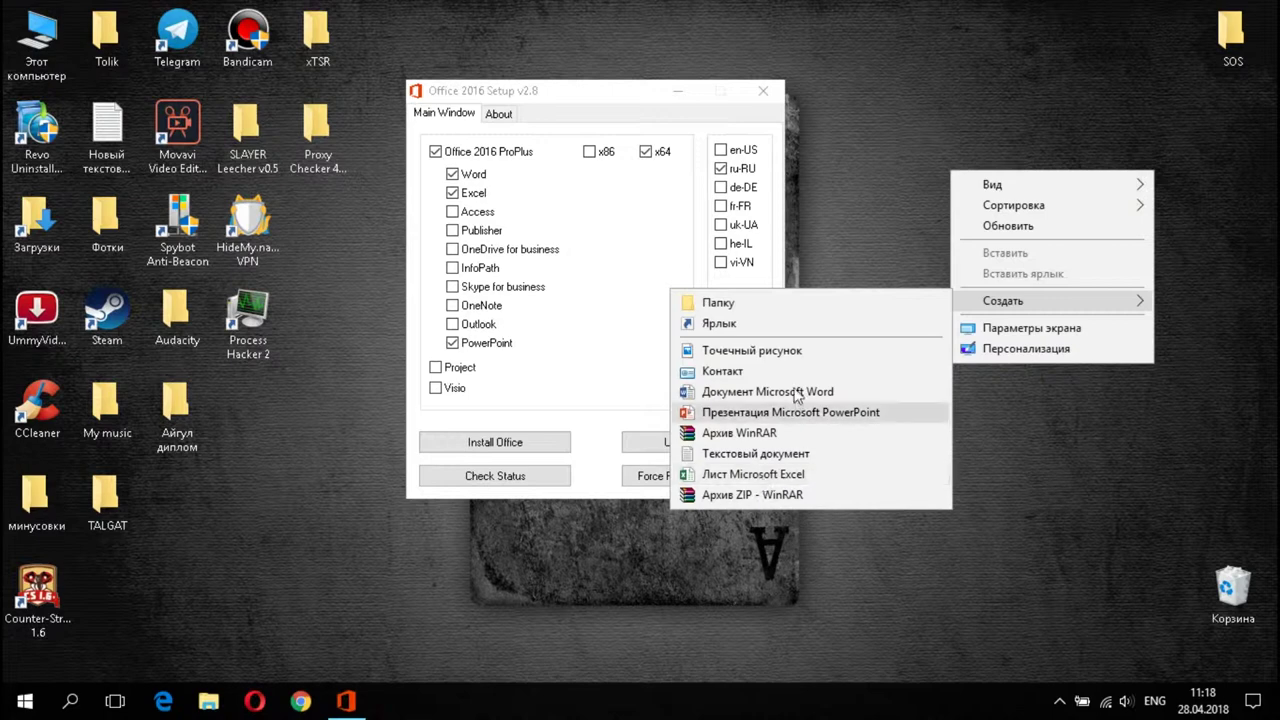
right_click(856, 127)
click(899, 181)
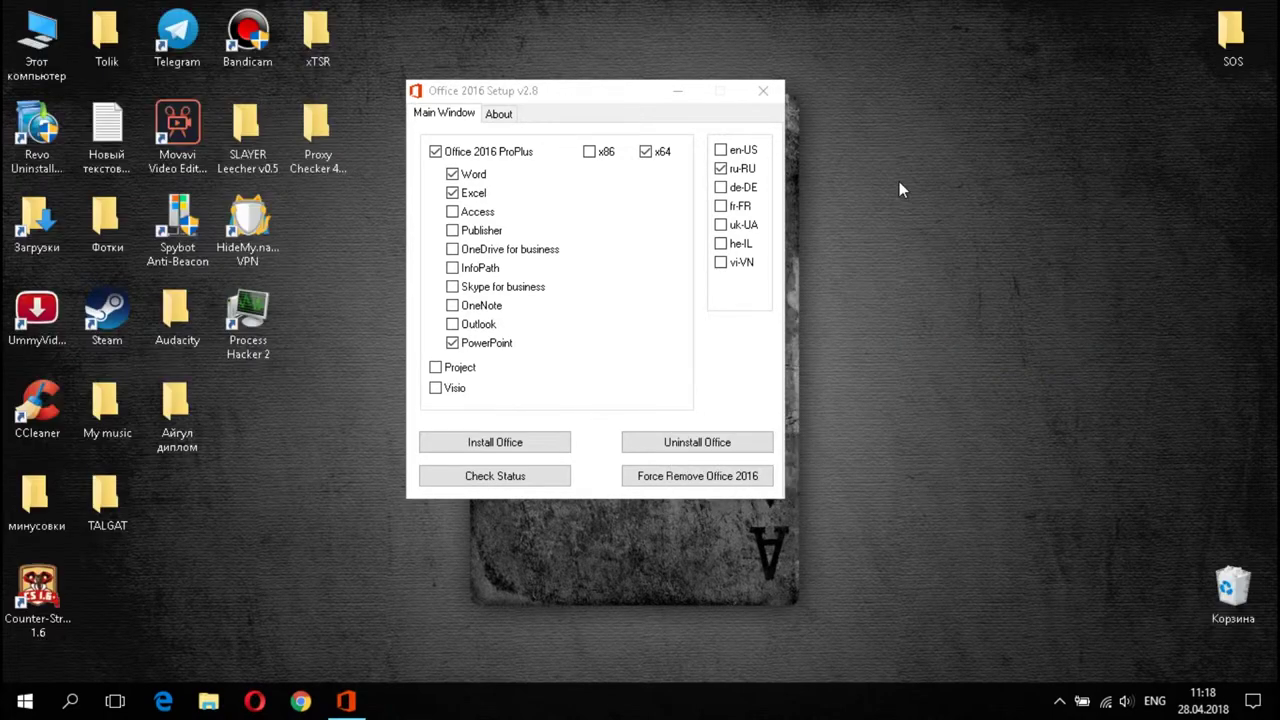
click(768, 92)
right_click(753, 144)
click(810, 192)
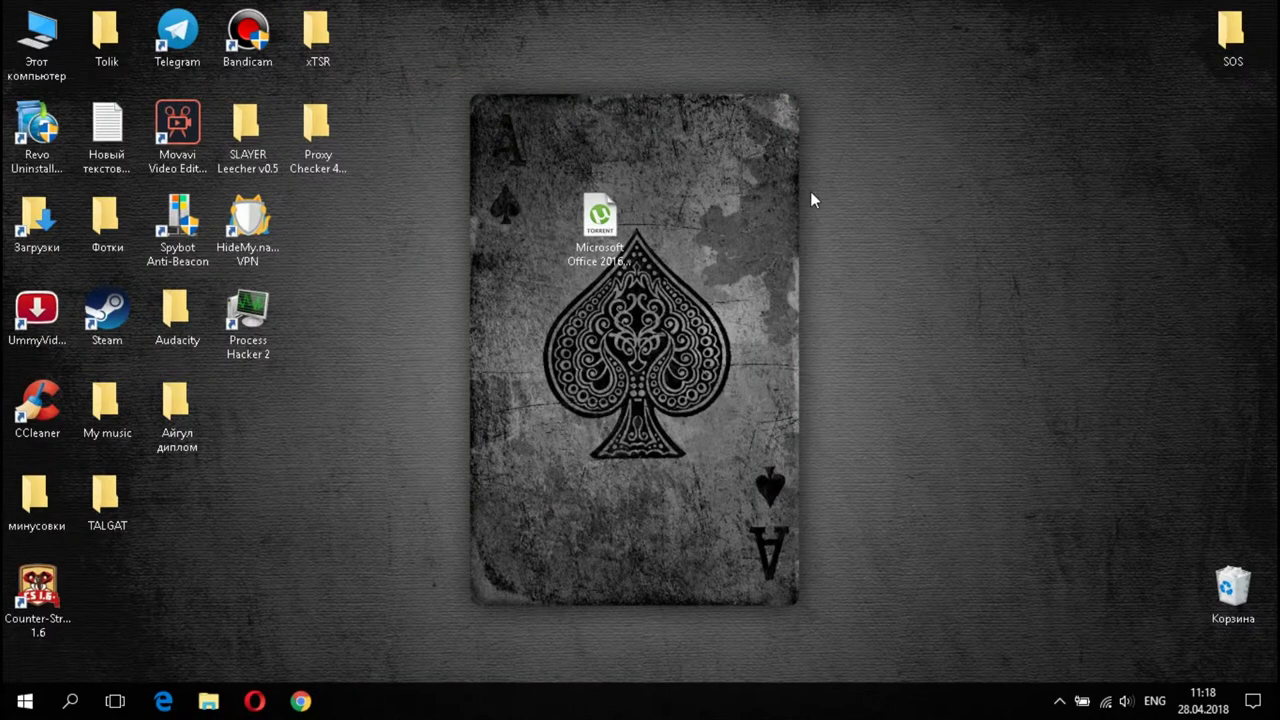
Create a new Документ Microsoft Word on the desktop, keeping its default name.
right_click(480, 397)
mouse_move(530, 523)
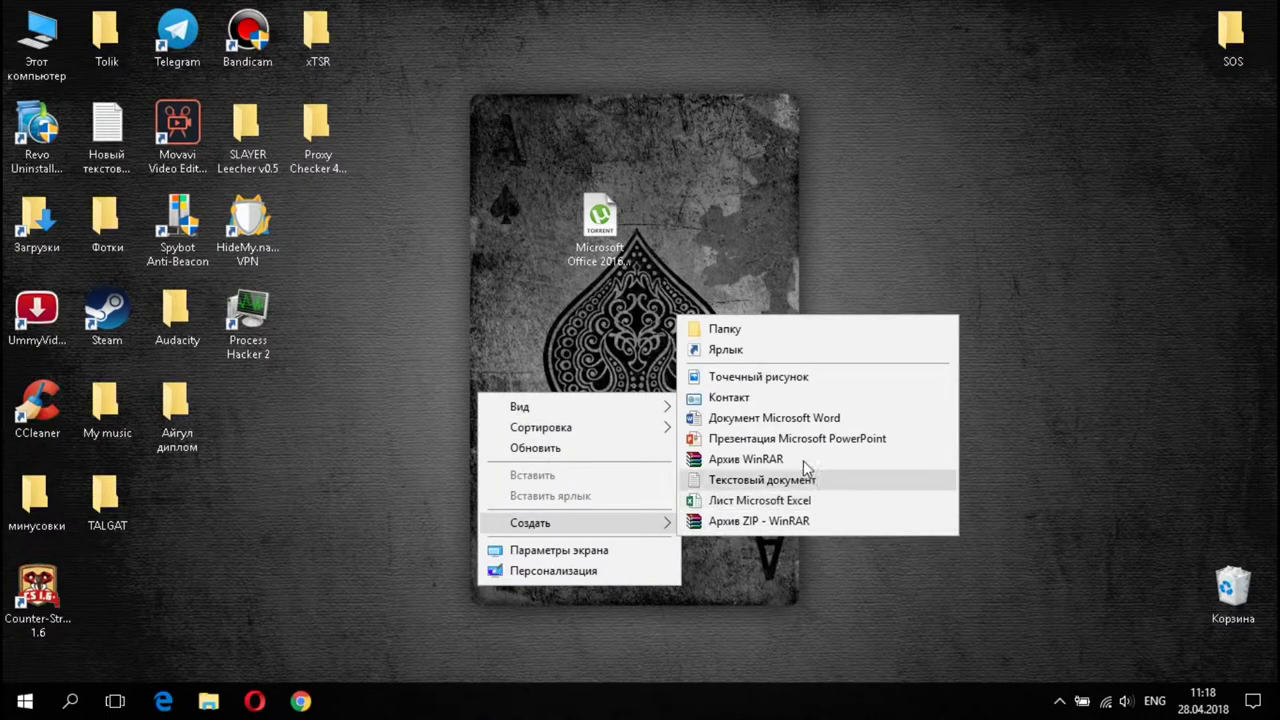
click(712, 416)
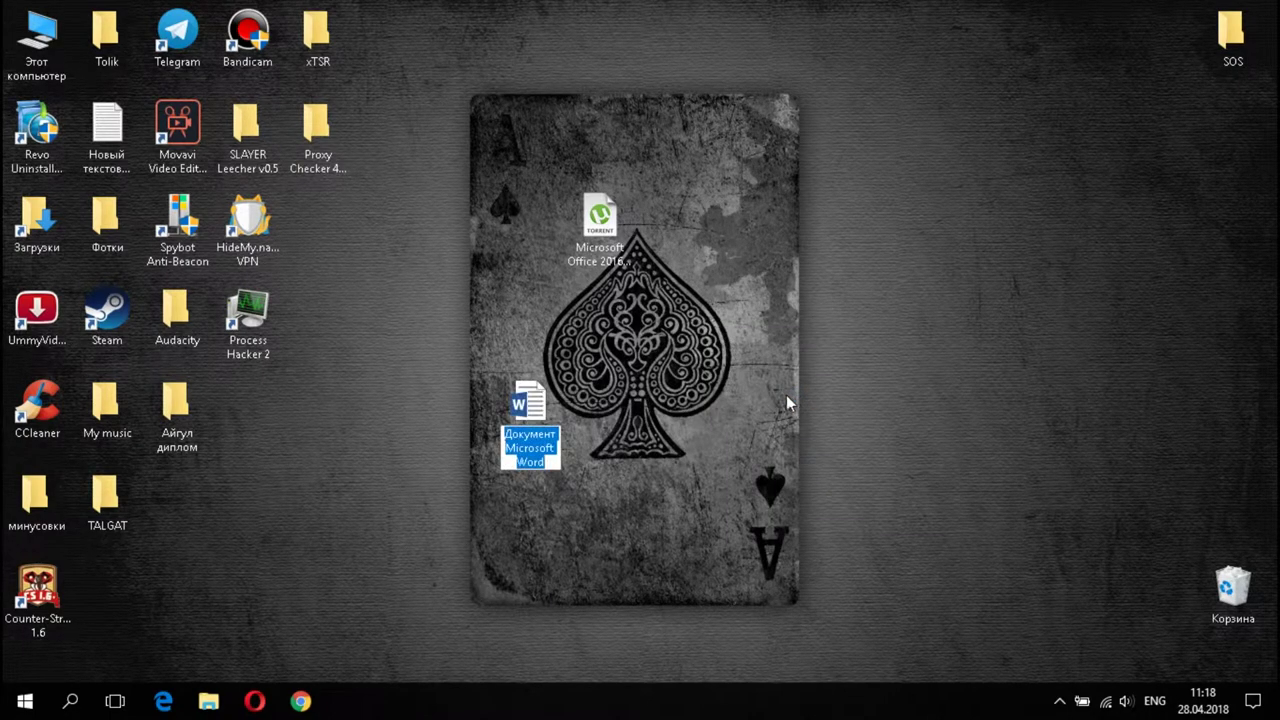
key(Return)
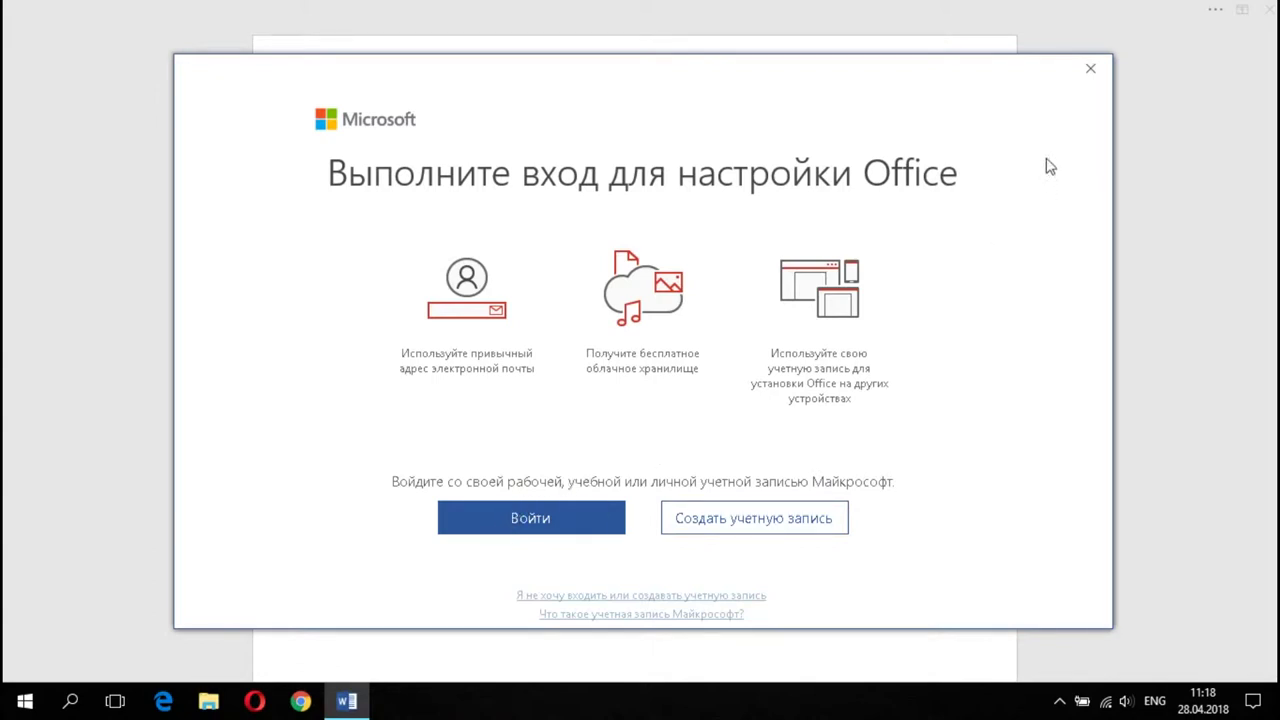
Dismiss the Word sign-in prompt and pick a ribbon display option.
click(1090, 68)
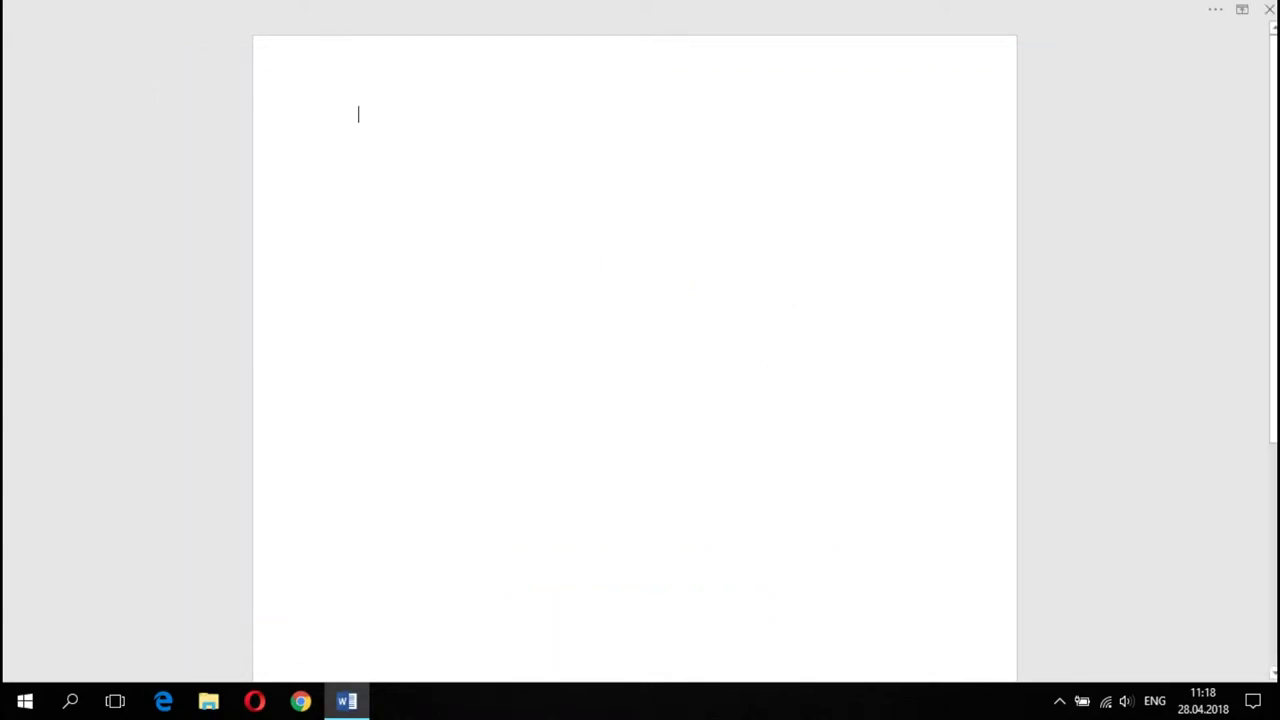
click(1242, 9)
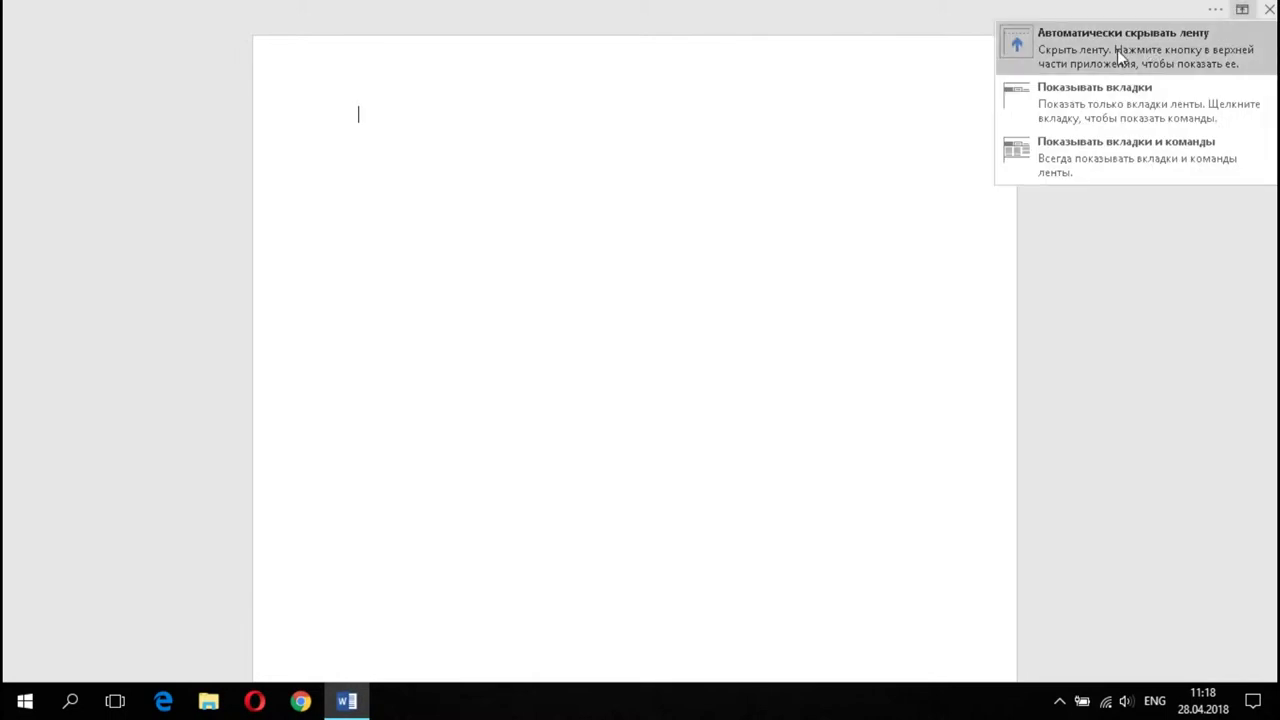
click(1100, 158)
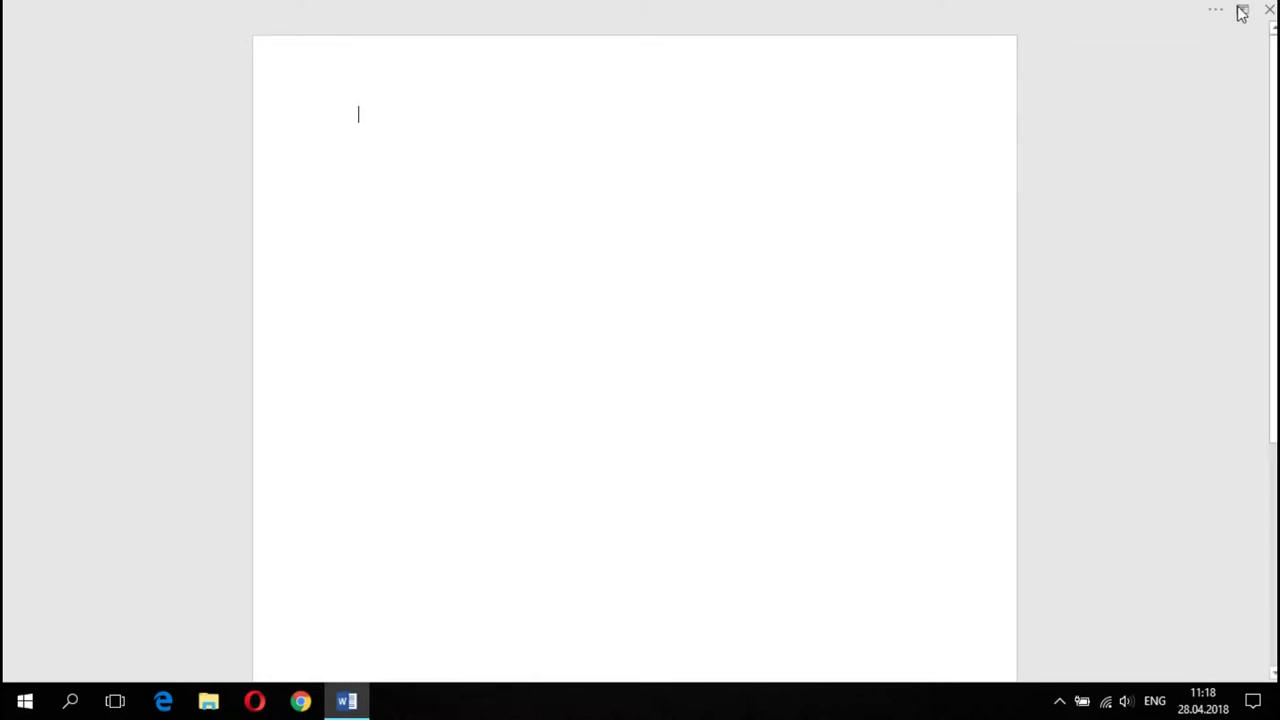
Show the full ribbon to reveal the Product Notification bar, then close Word.
click(1240, 9)
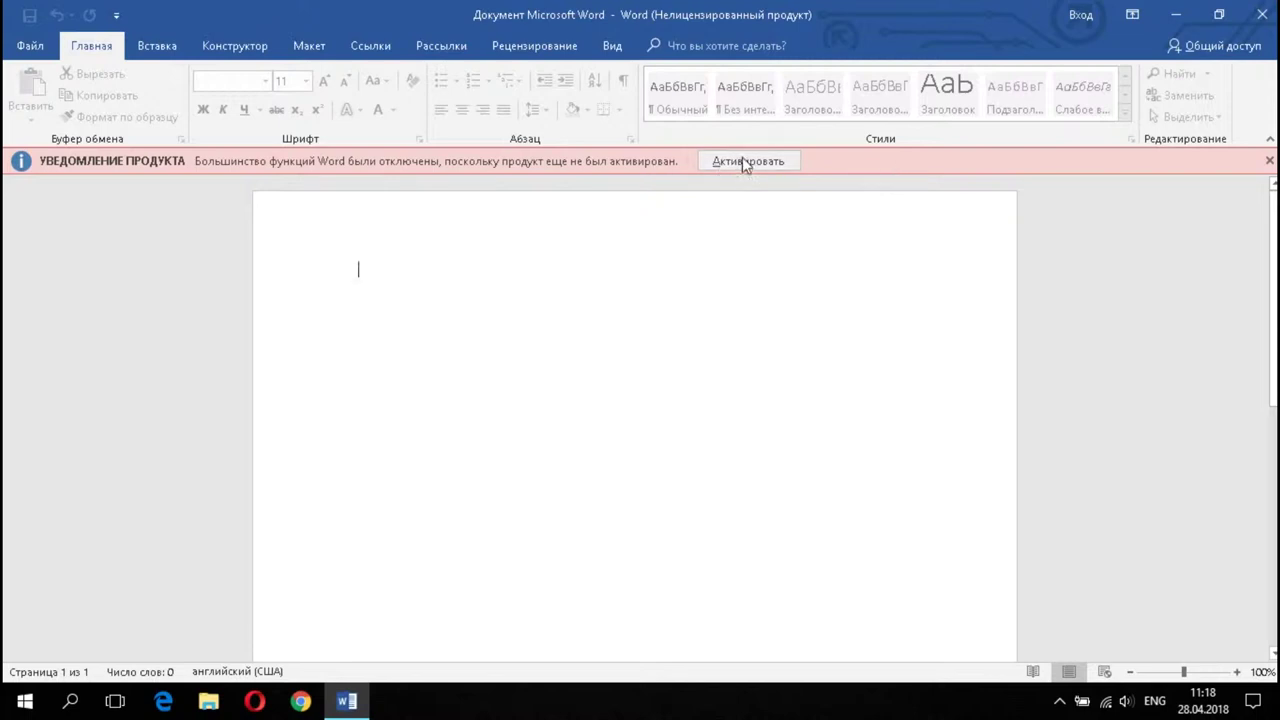
click(1262, 14)
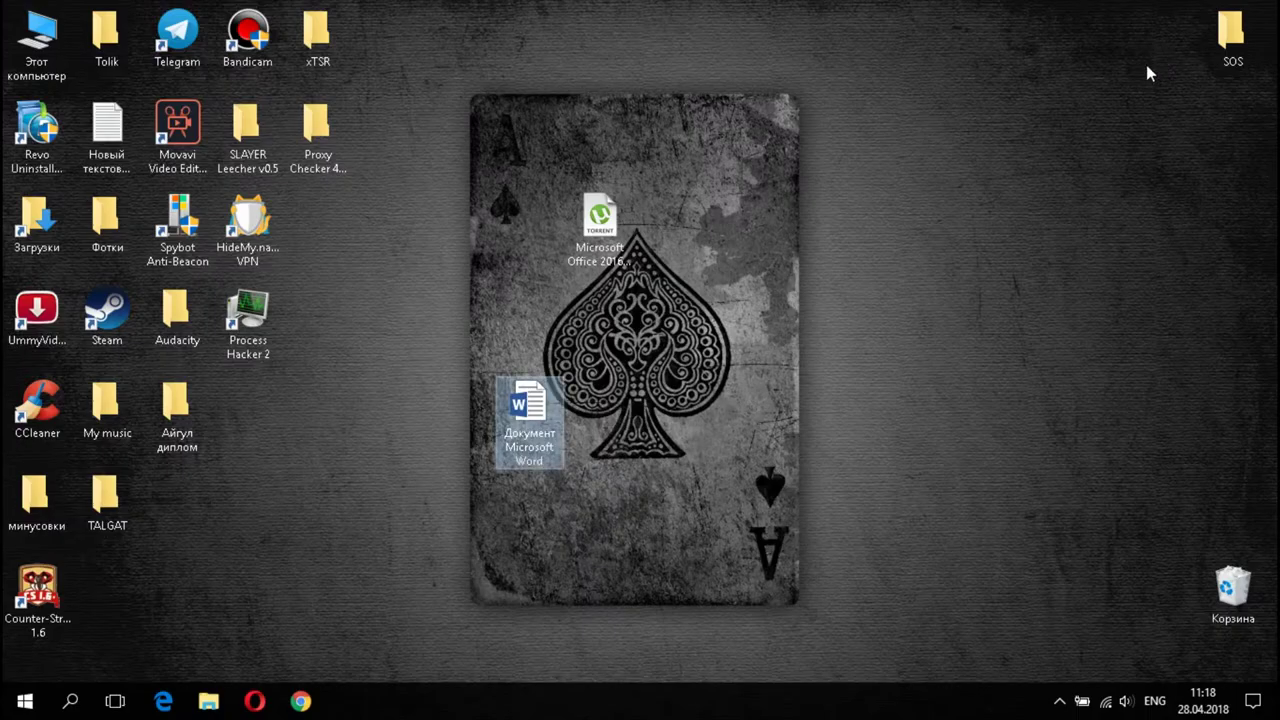
Browse Загрузки > Microsoft Office 2016 Professional Plus > CRACK > KMSAuto 2.8 and run KMSAuto as administrator.
right_click(826, 129)
click(870, 182)
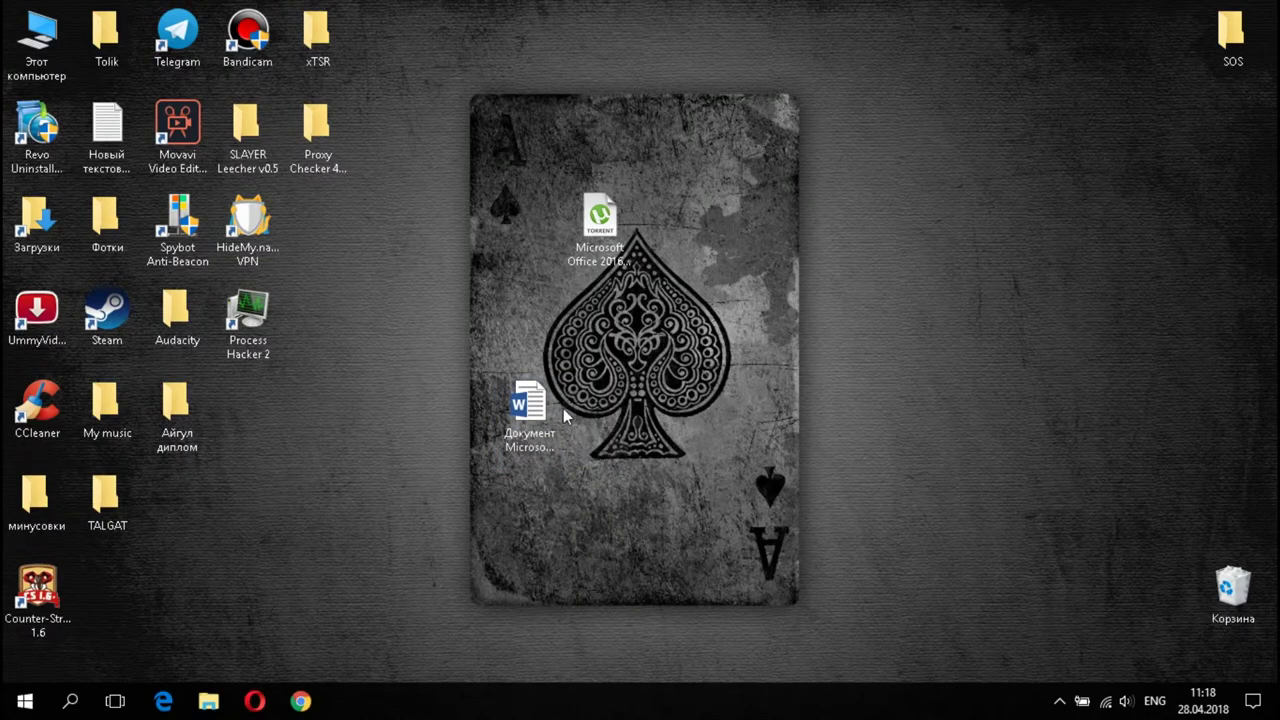
double_click(37, 222)
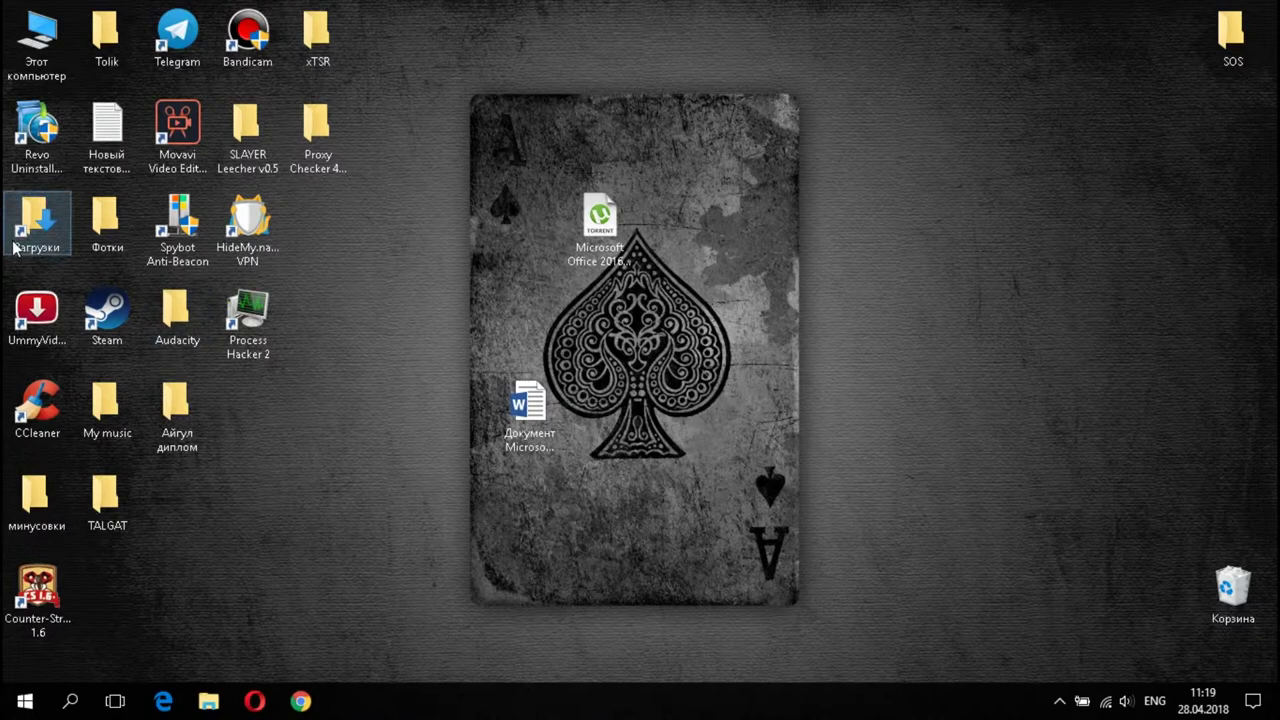
double_click(510, 316)
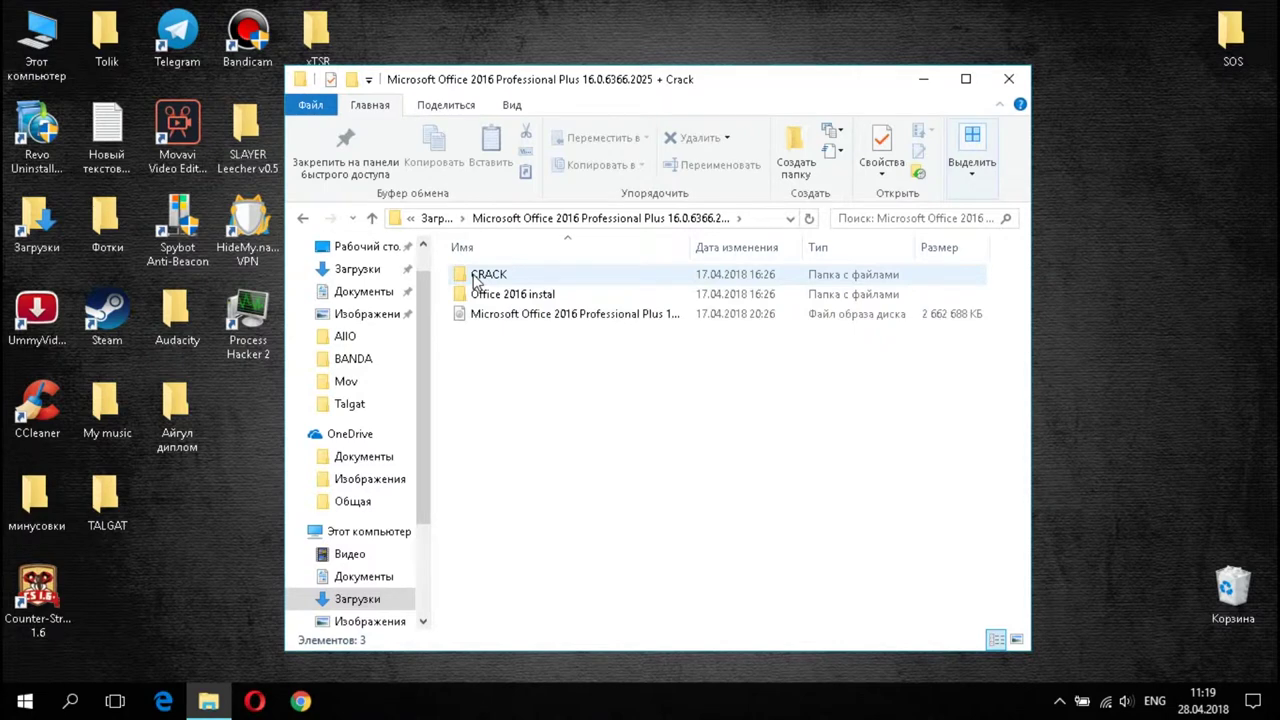
double_click(476, 281)
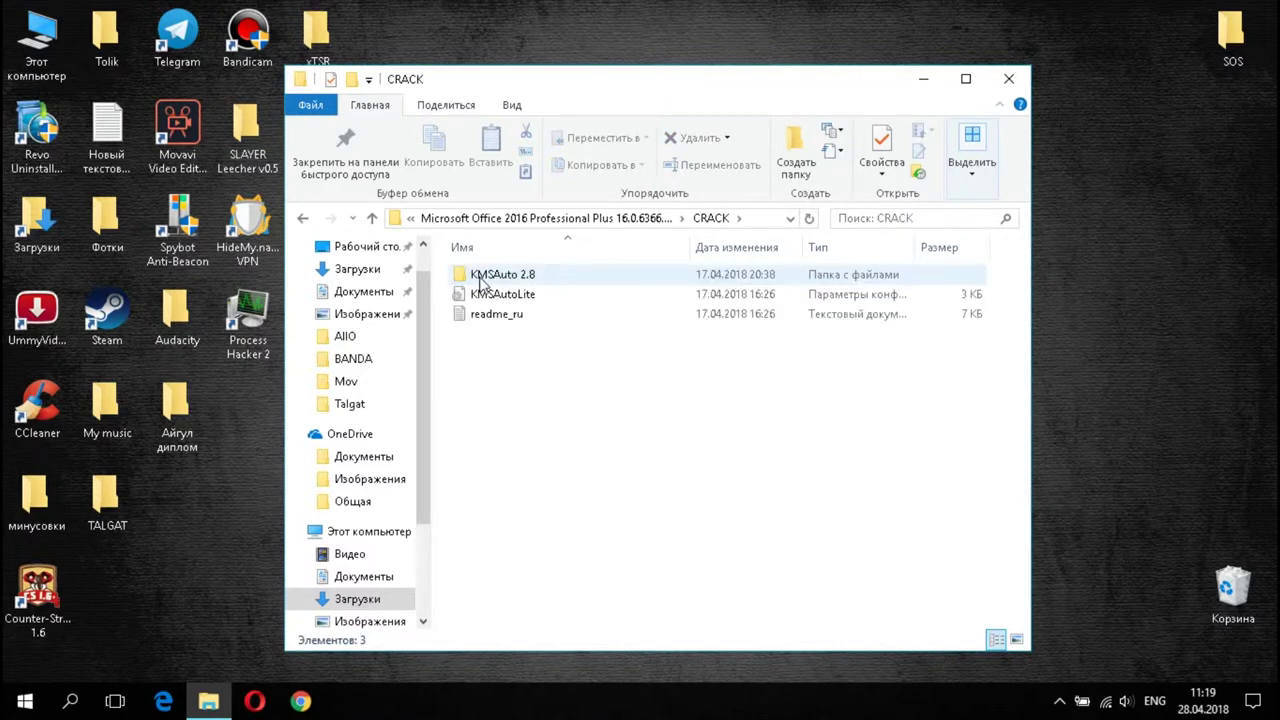
double_click(522, 278)
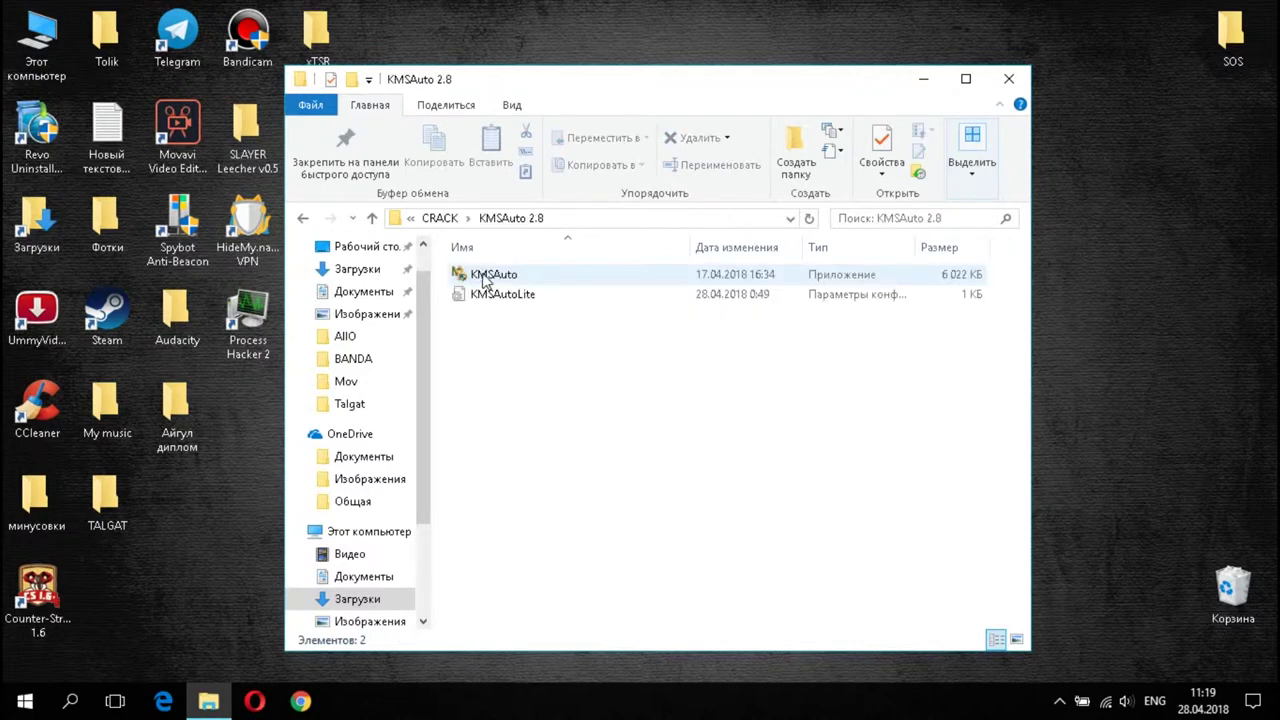
right_click(484, 281)
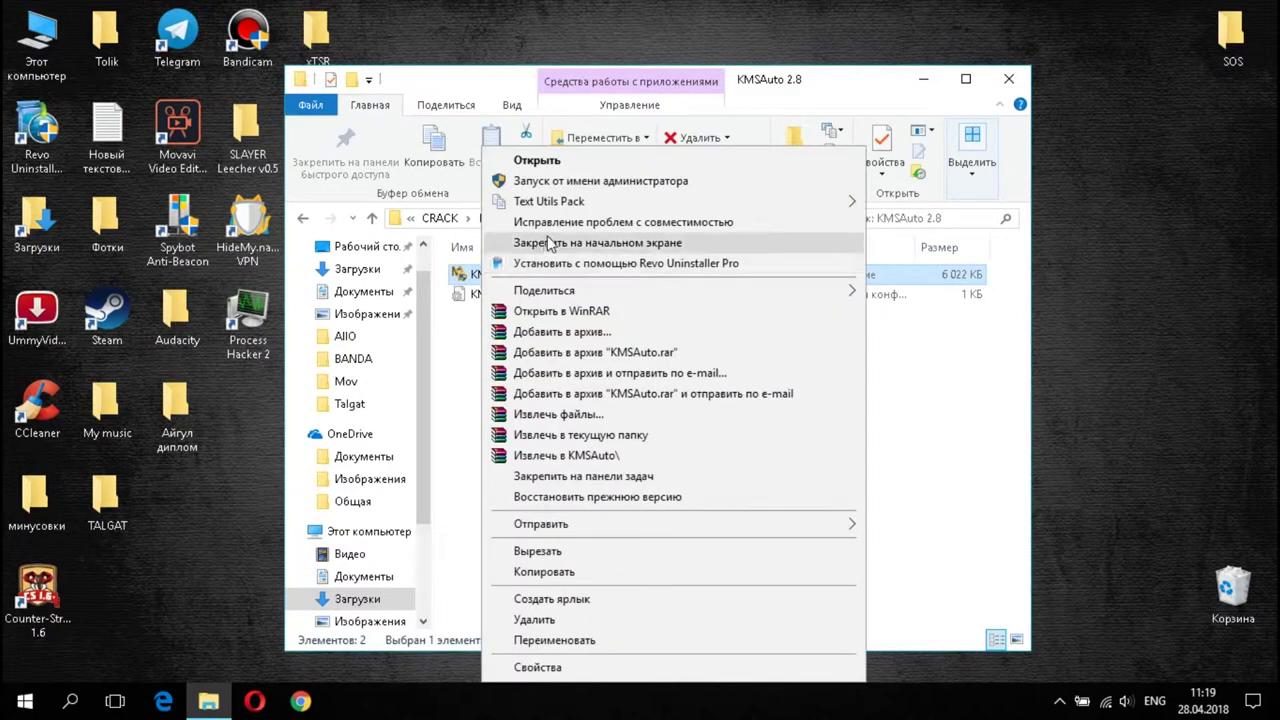
click(564, 185)
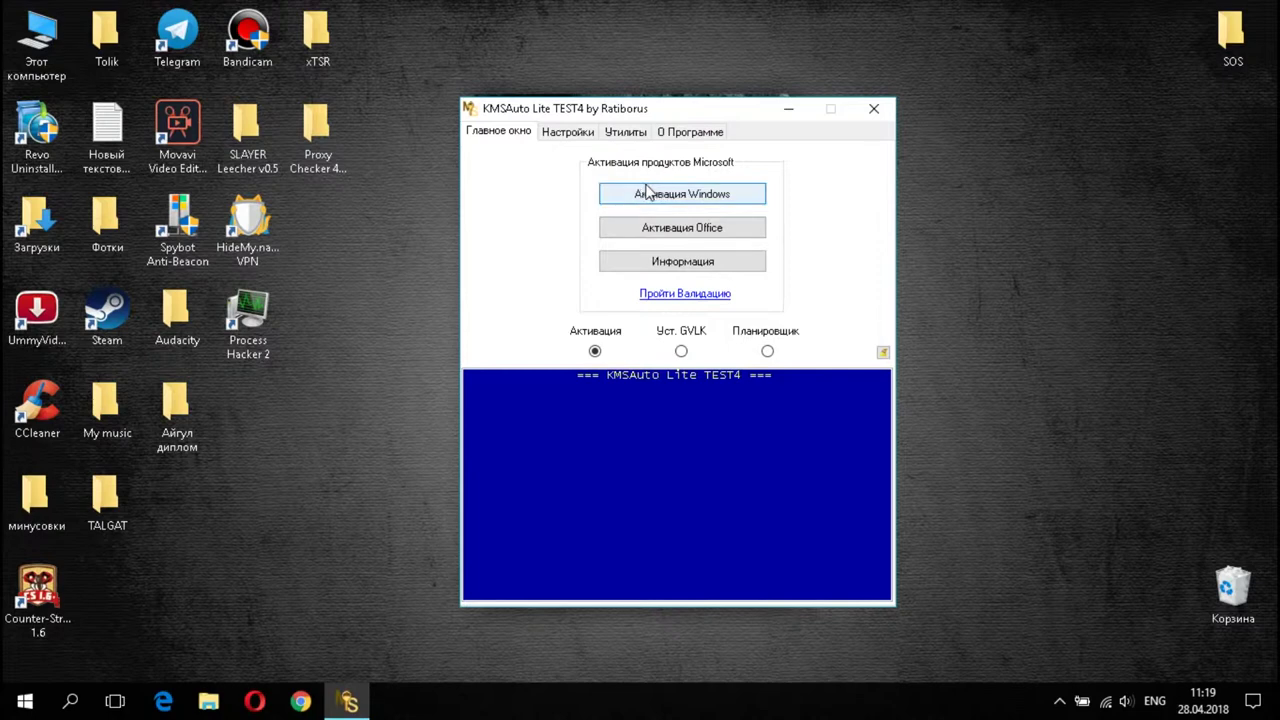
Untick Office 2010/2013/2016 RETAIL => VL under Утилиты, then start Активация Office from Главное окно.
click(553, 138)
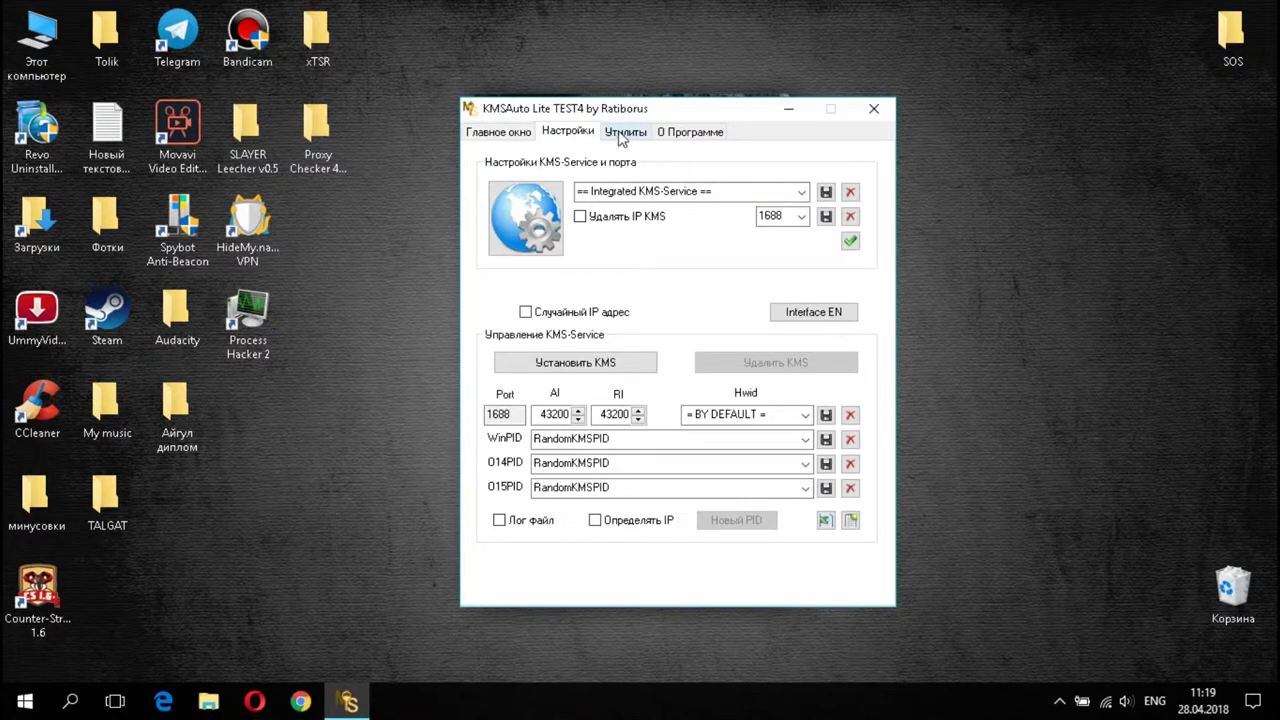
click(622, 138)
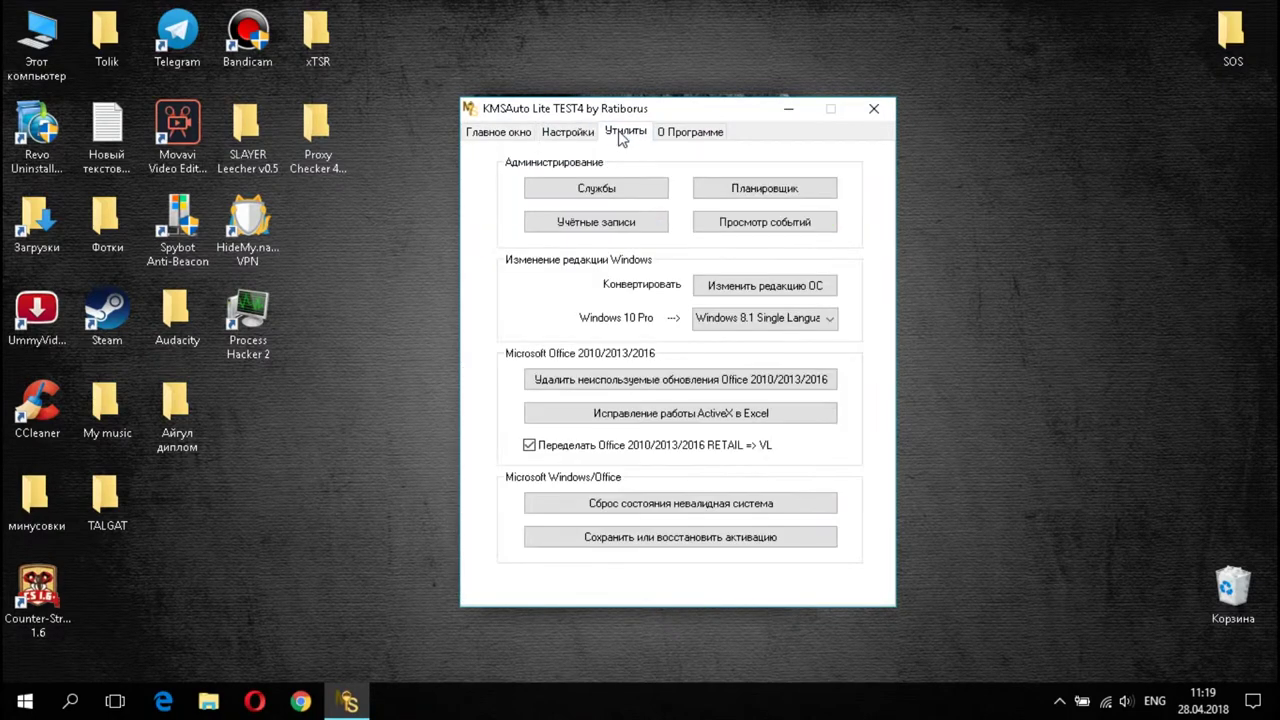
click(528, 446)
click(495, 134)
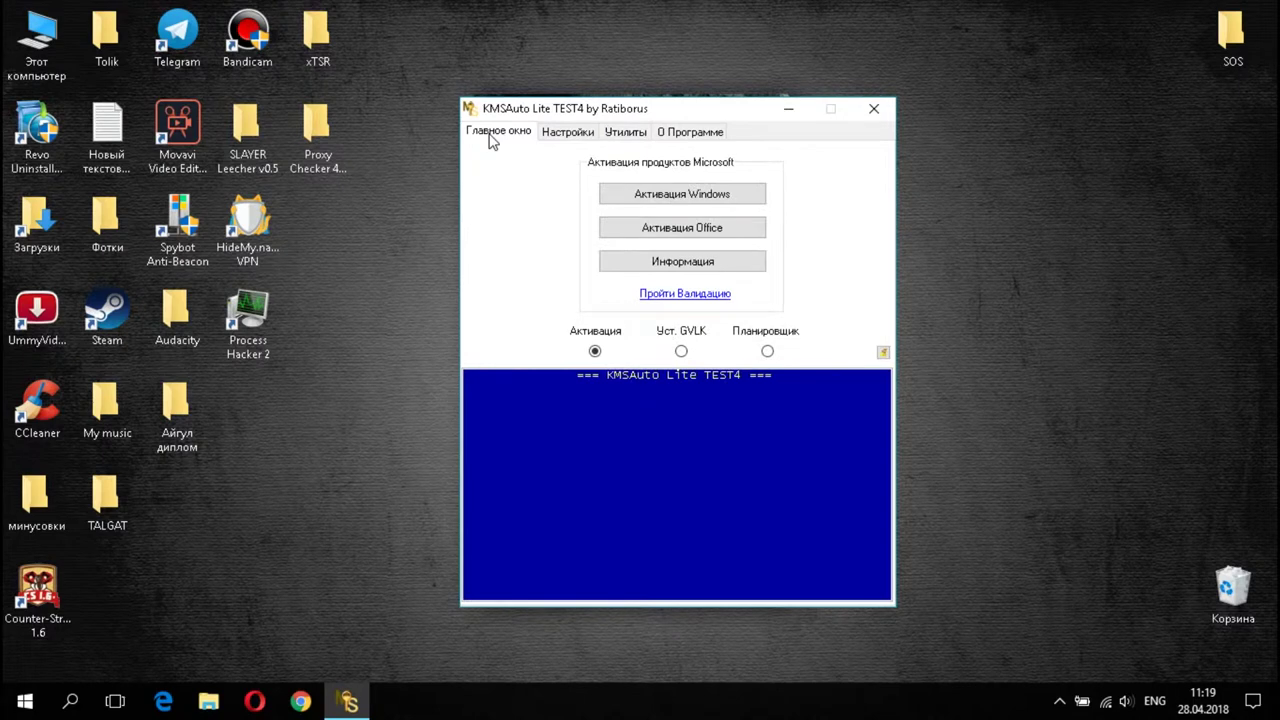
click(692, 230)
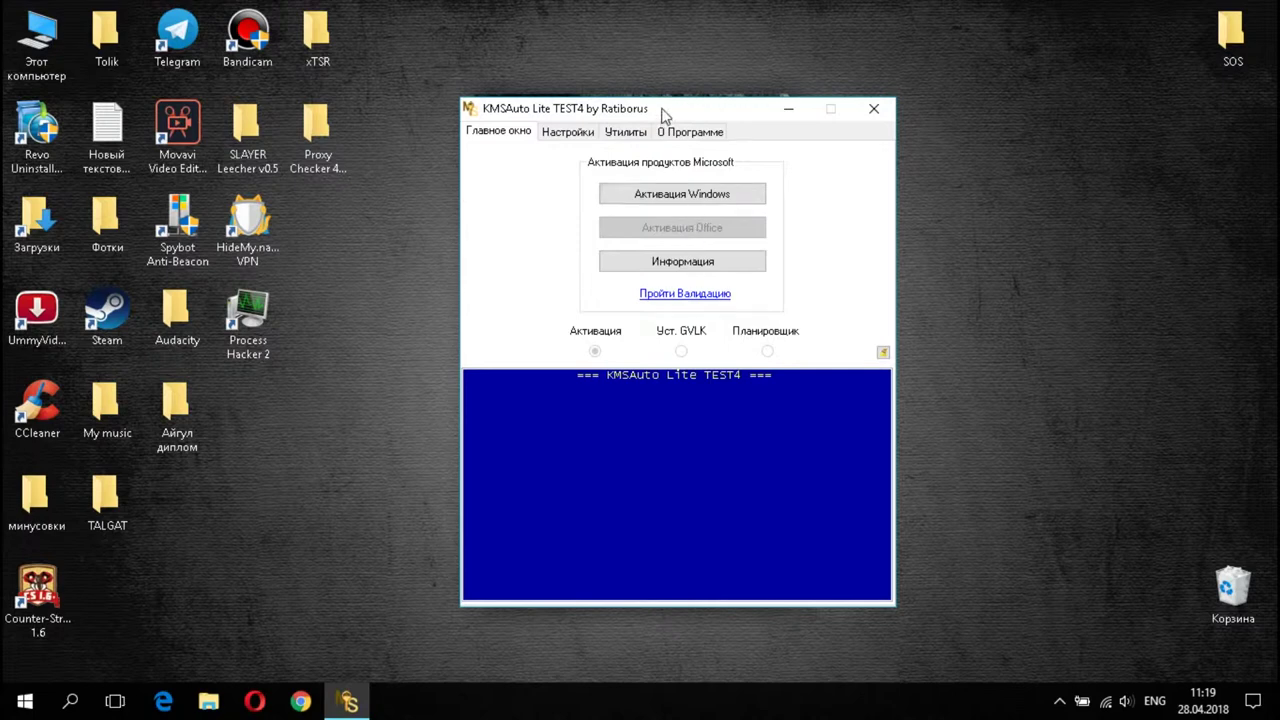
Reposition the KMSAuto Lite window and refresh the desktop while activation runs.
drag(651, 100, 622, 64)
right_click(1043, 157)
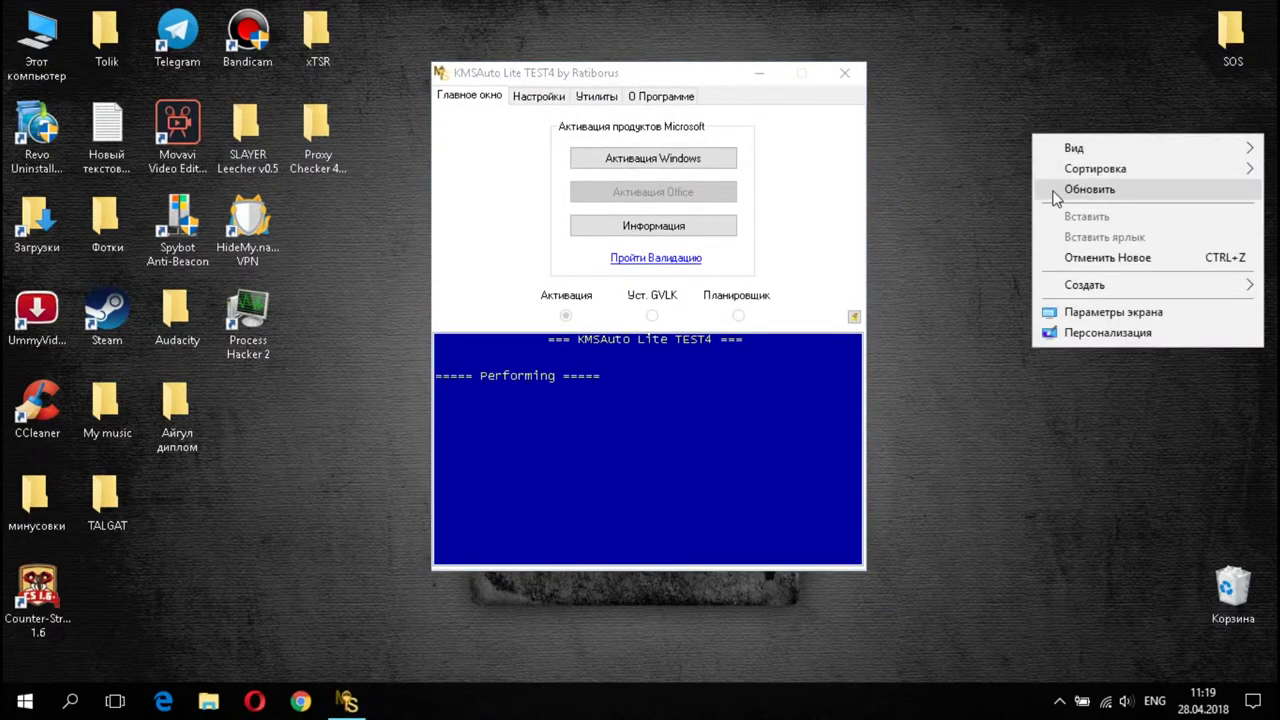
click(1051, 190)
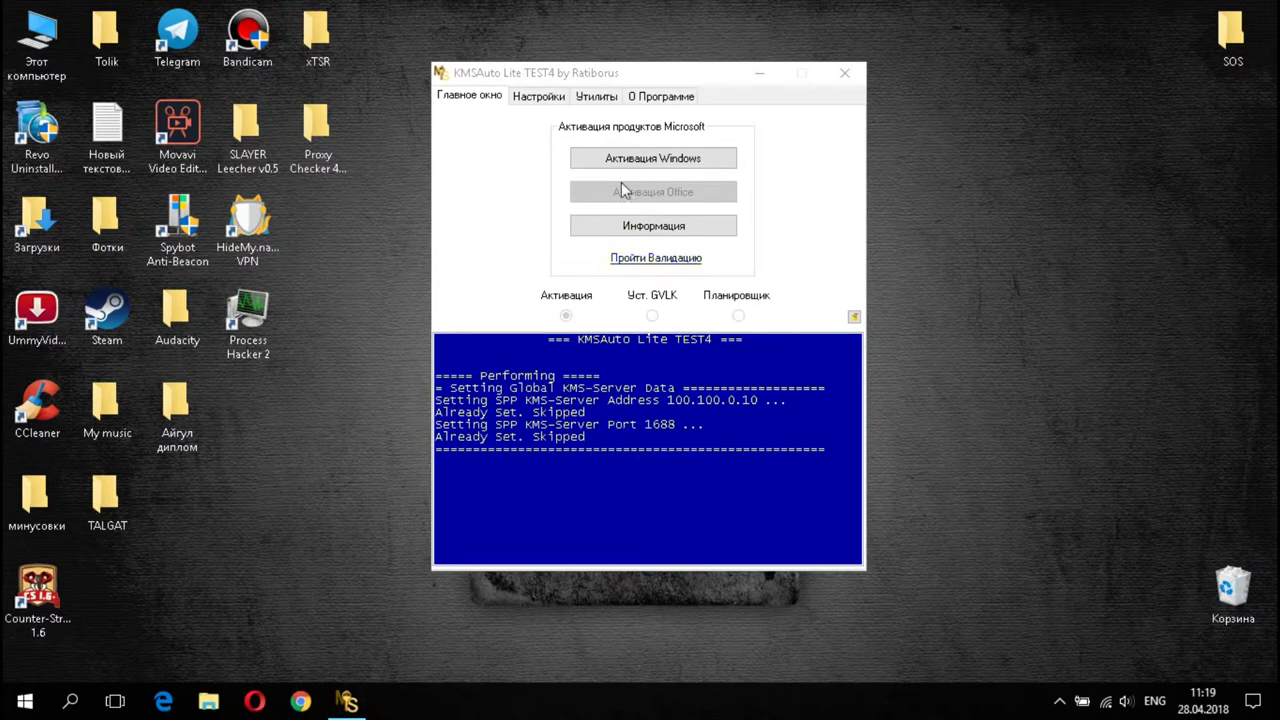
drag(575, 70, 589, 56)
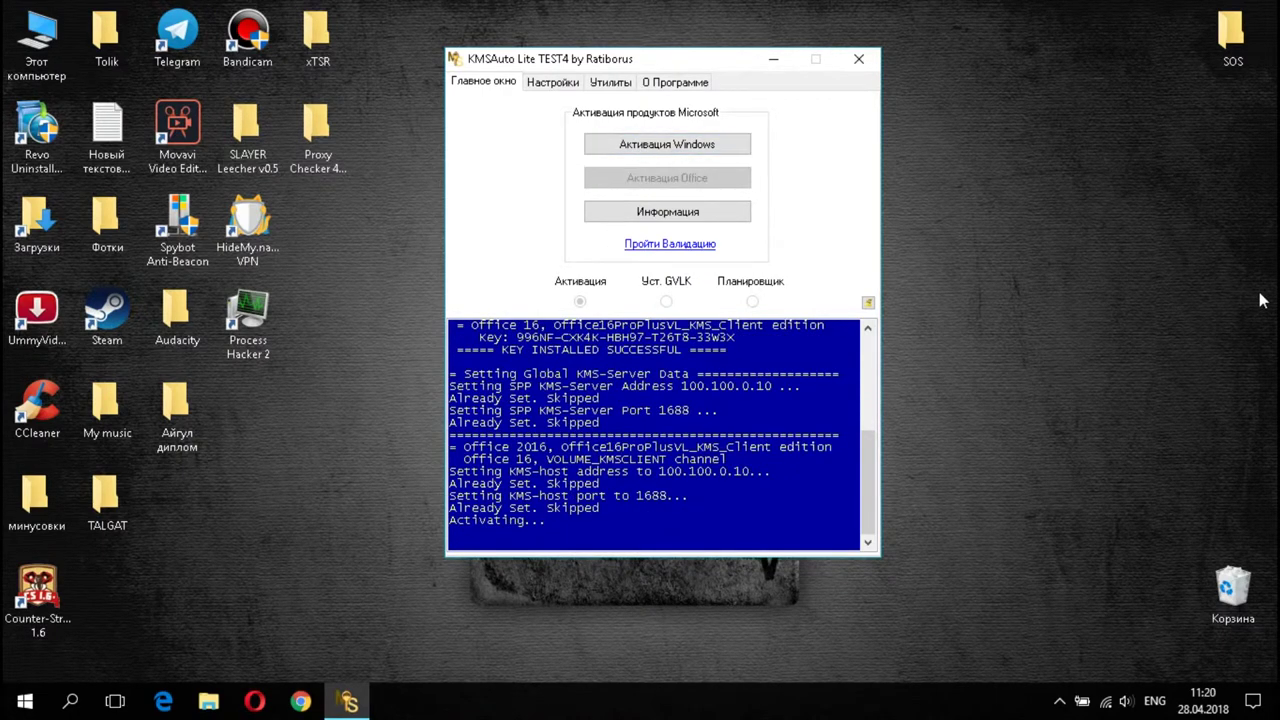
right_click(1122, 183)
click(1140, 243)
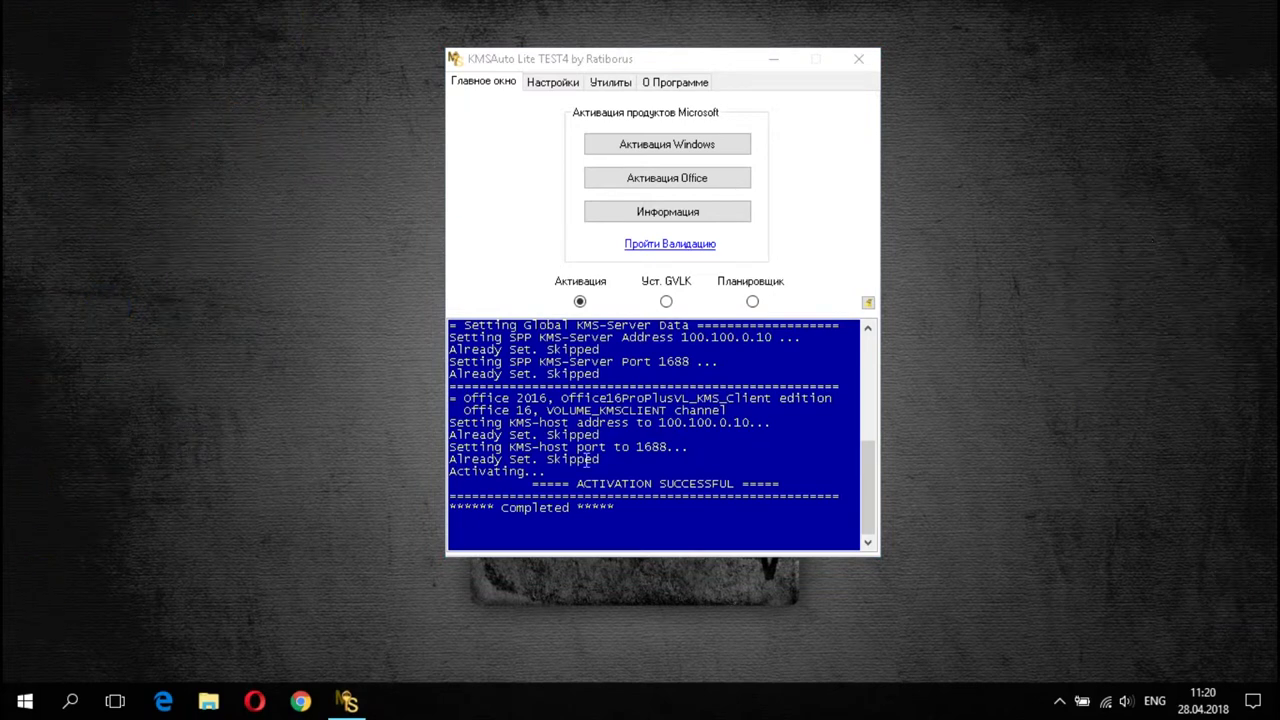
Confirm the log shows Completed after ACTIVATION SUCCESSFUL, then close KMSAuto Lite.
click(644, 514)
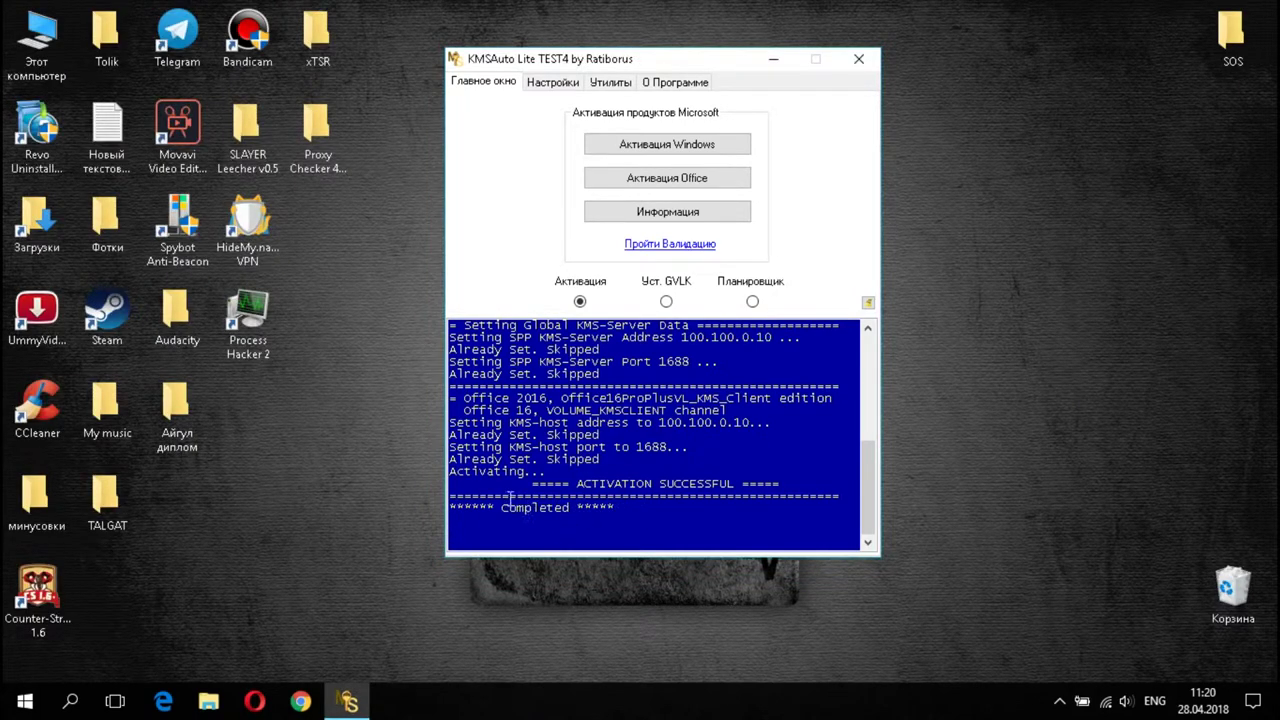
drag(872, 464, 871, 460)
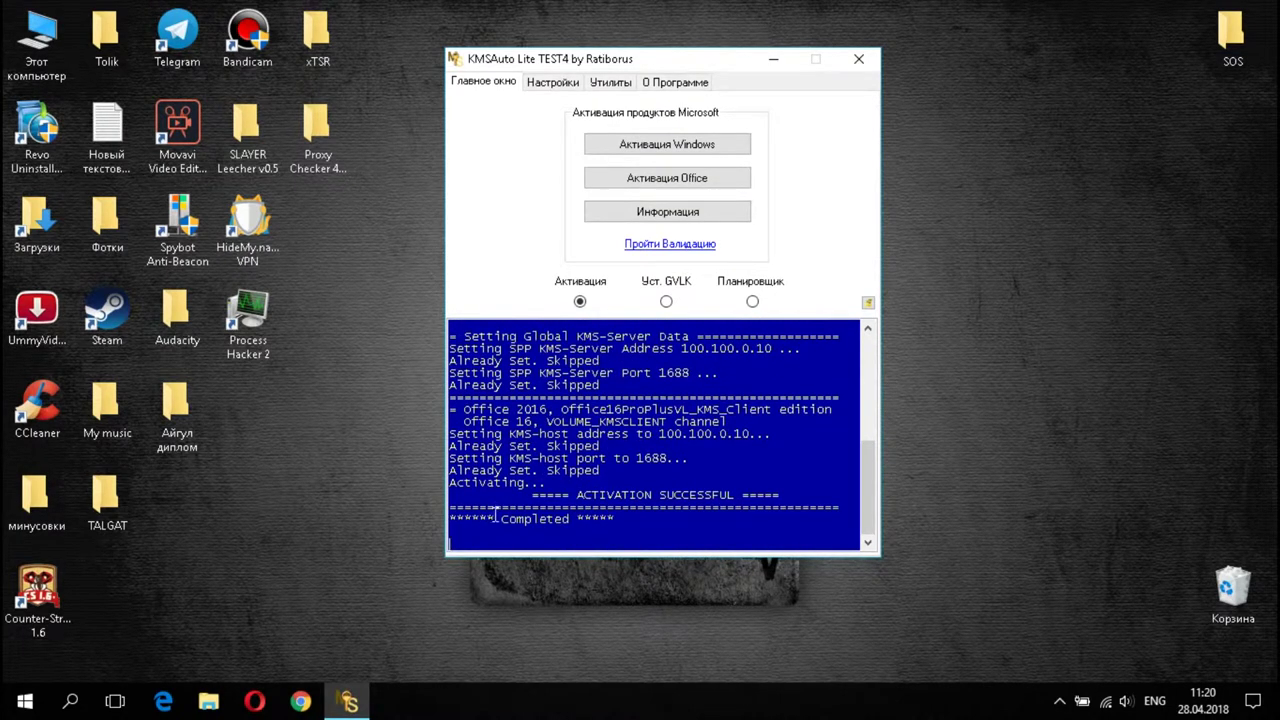
drag(501, 519, 572, 518)
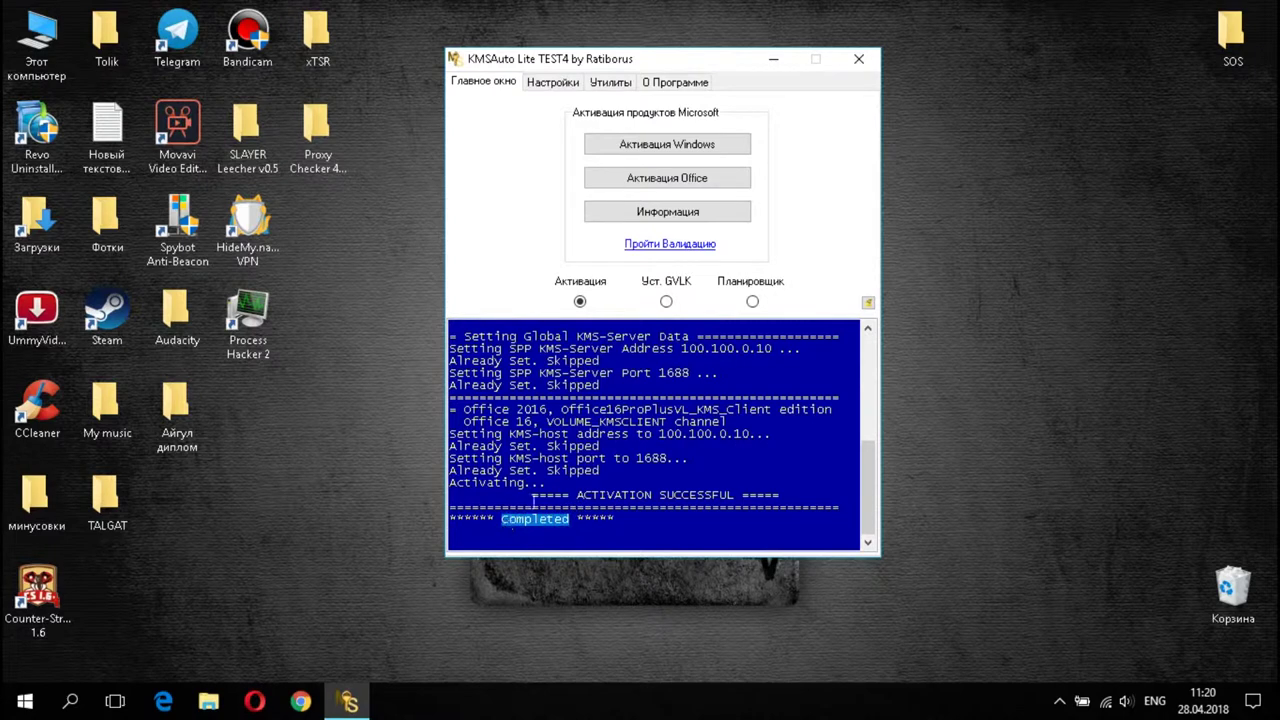
click(877, 51)
right_click(805, 89)
Refresh the desktop and delete the old Word document.
click(850, 142)
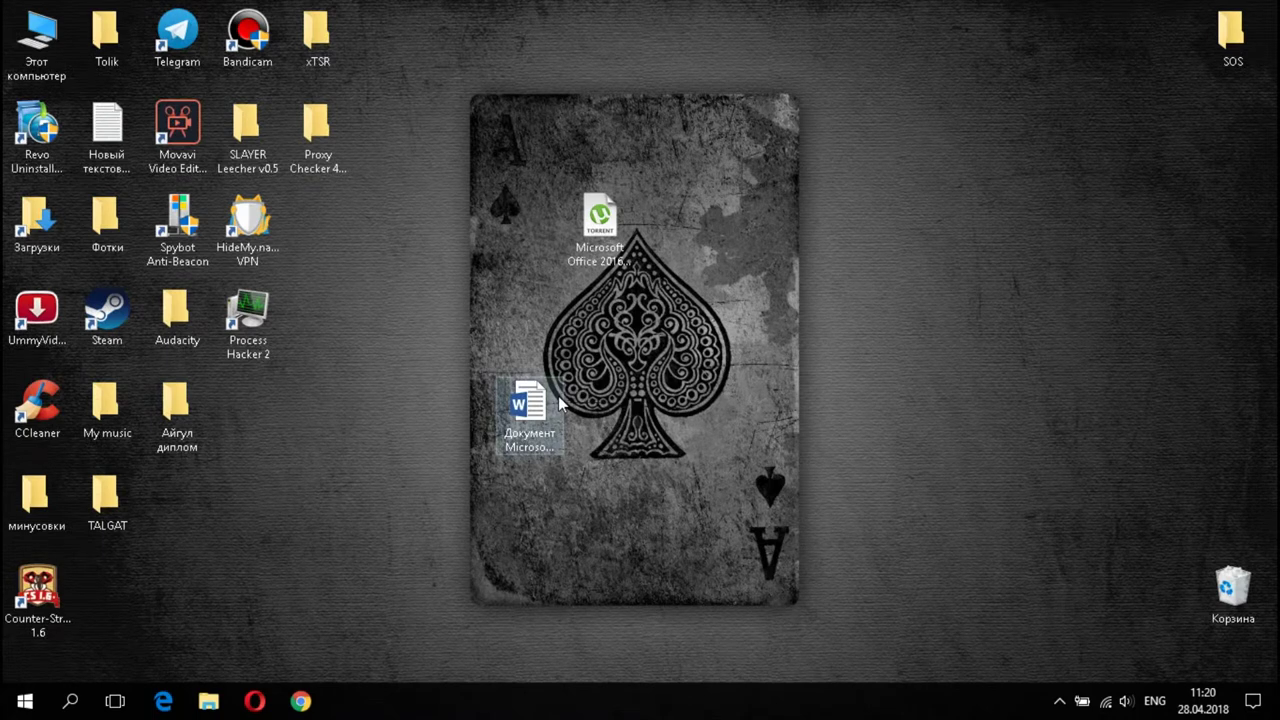
click(560, 402)
key(Delete)
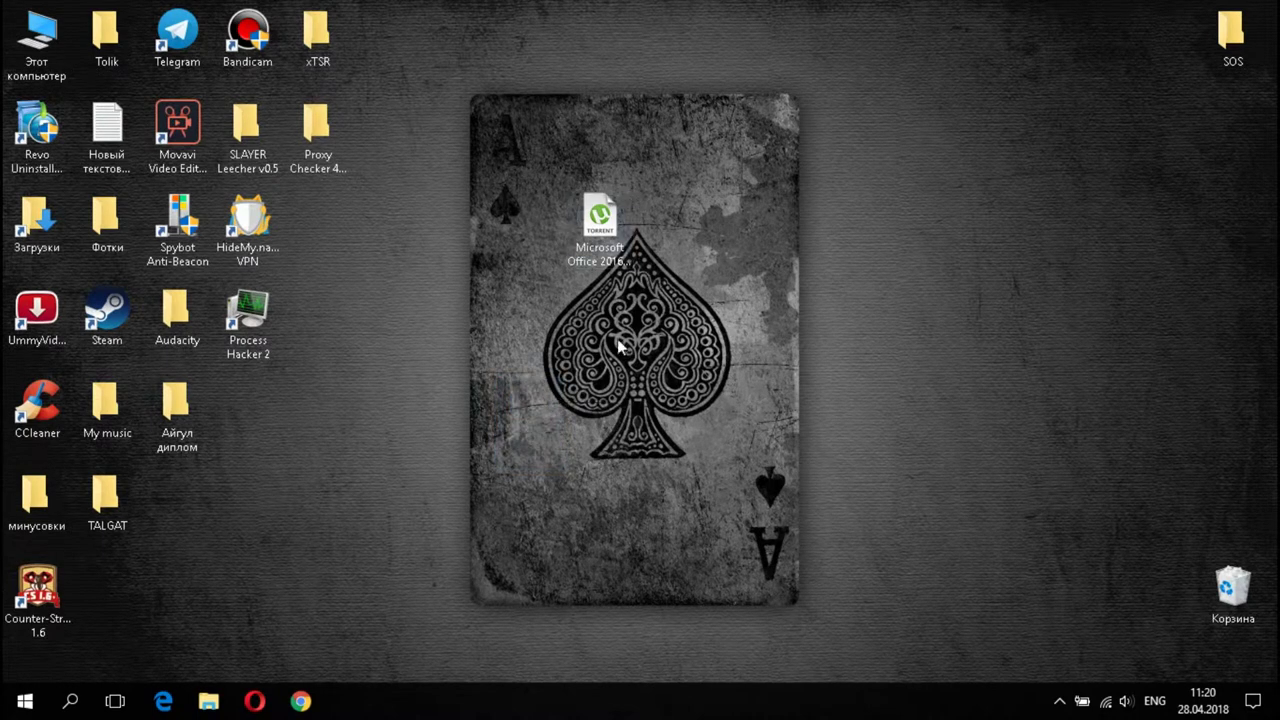
Create a new 'Документ Microsoft Word' file on the desktop and open it in Word.
right_click(725, 260)
mouse_move(790, 410)
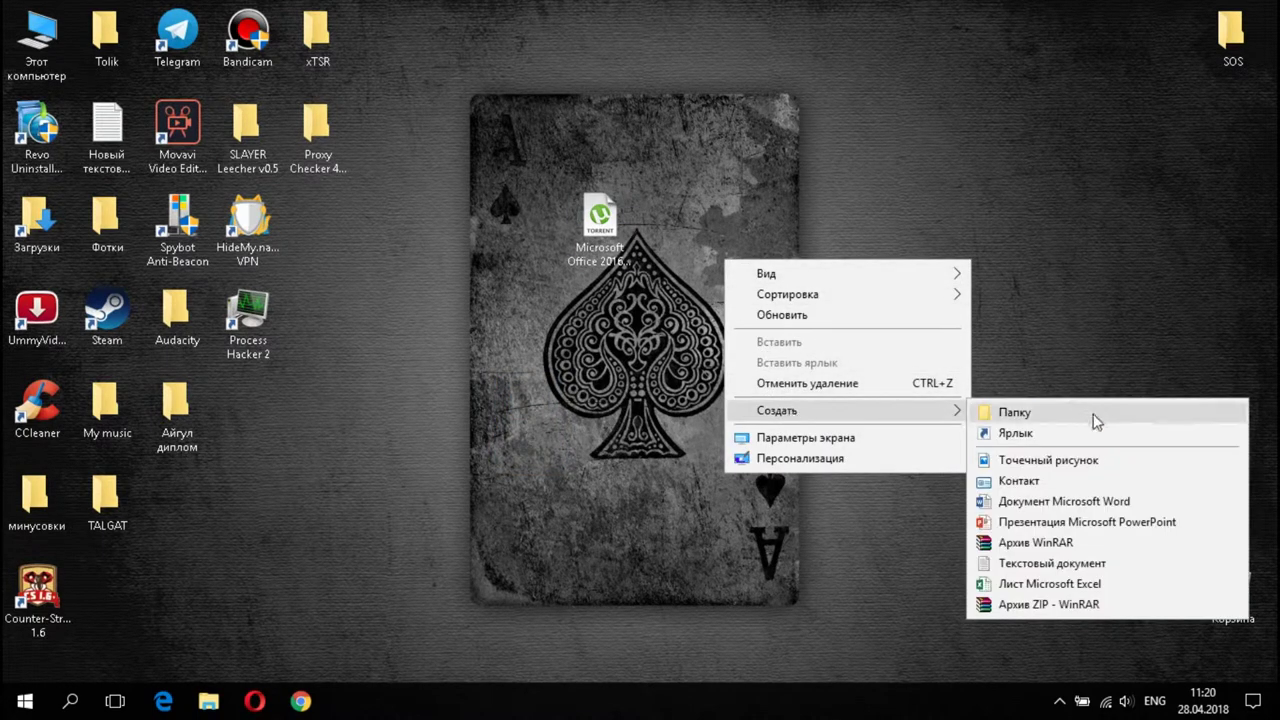
click(1078, 495)
click(987, 308)
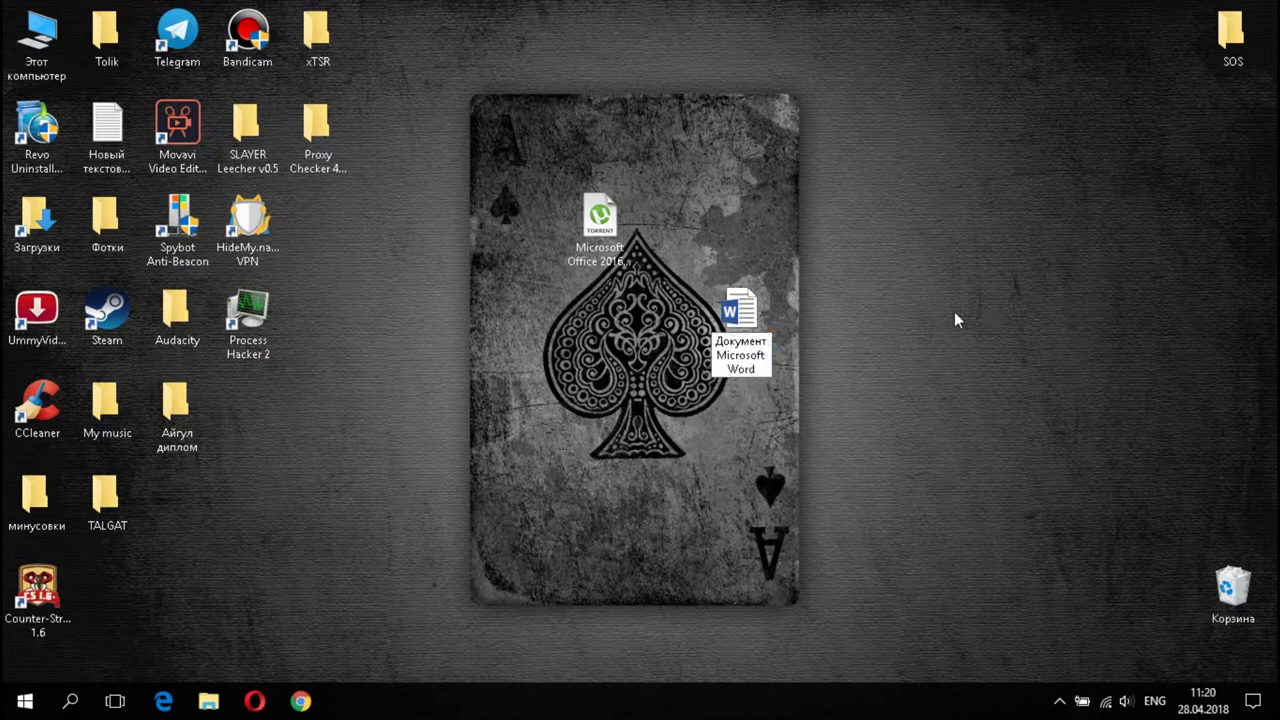
double_click(769, 313)
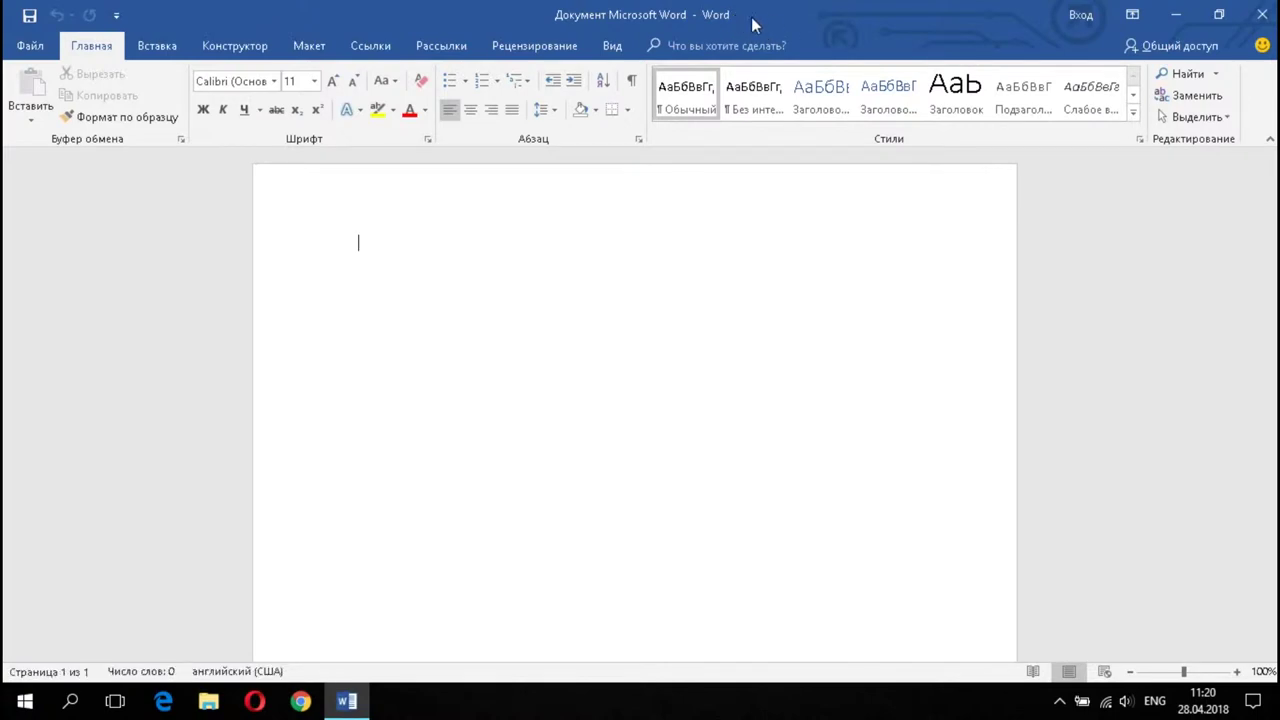
Confirm the blank 'Документ Microsoft Word' page shows no unlicensed-product notice, then close Word.
scroll(635, 400, down, 1)
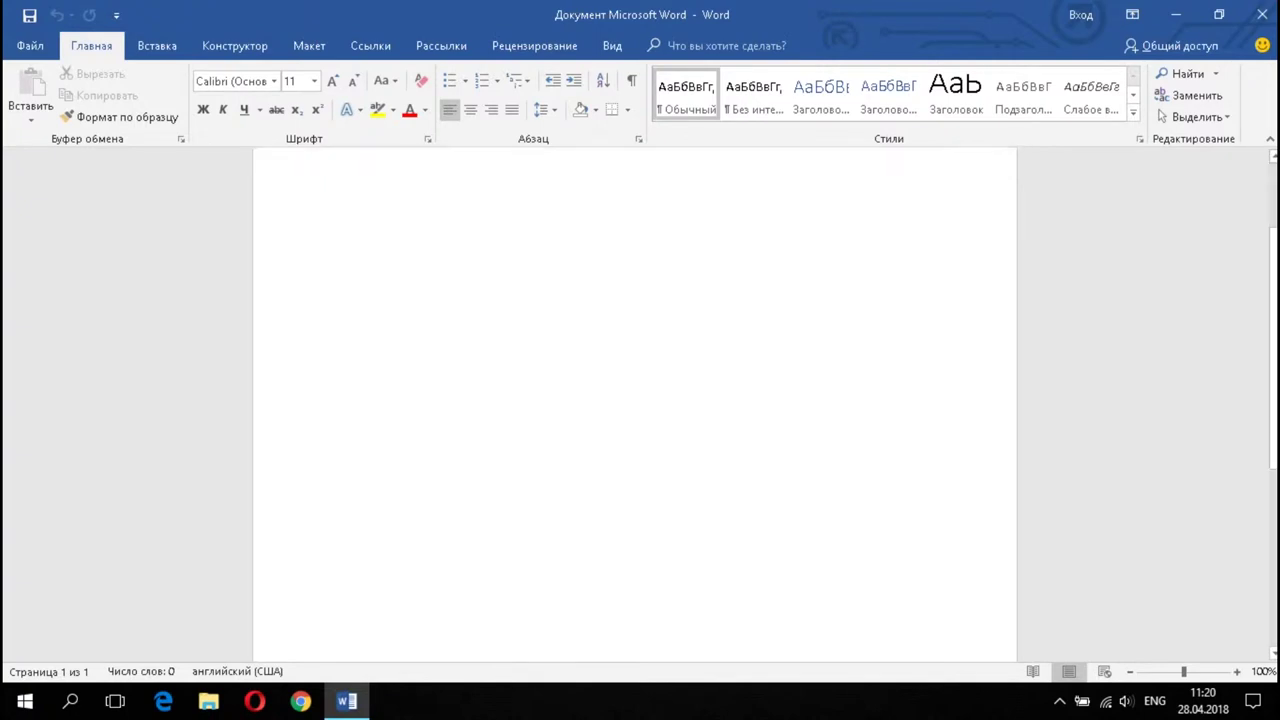
scroll(635, 400, up, 1)
click(1262, 14)
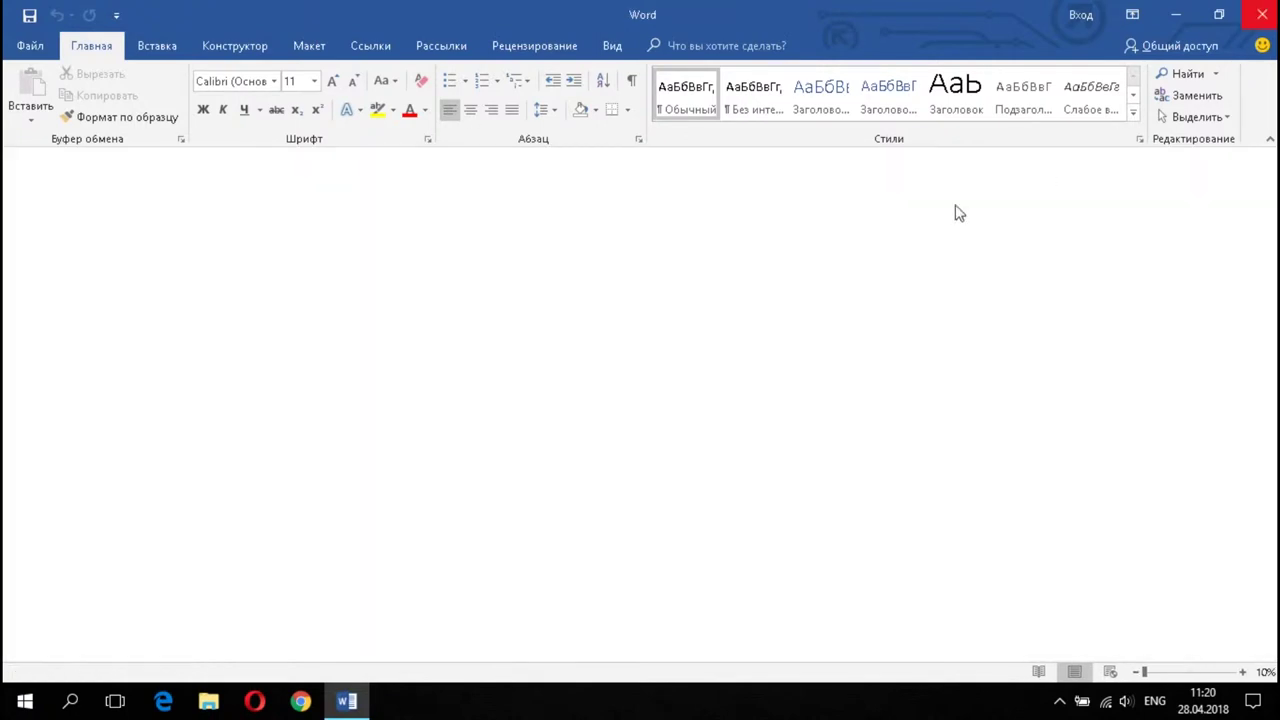